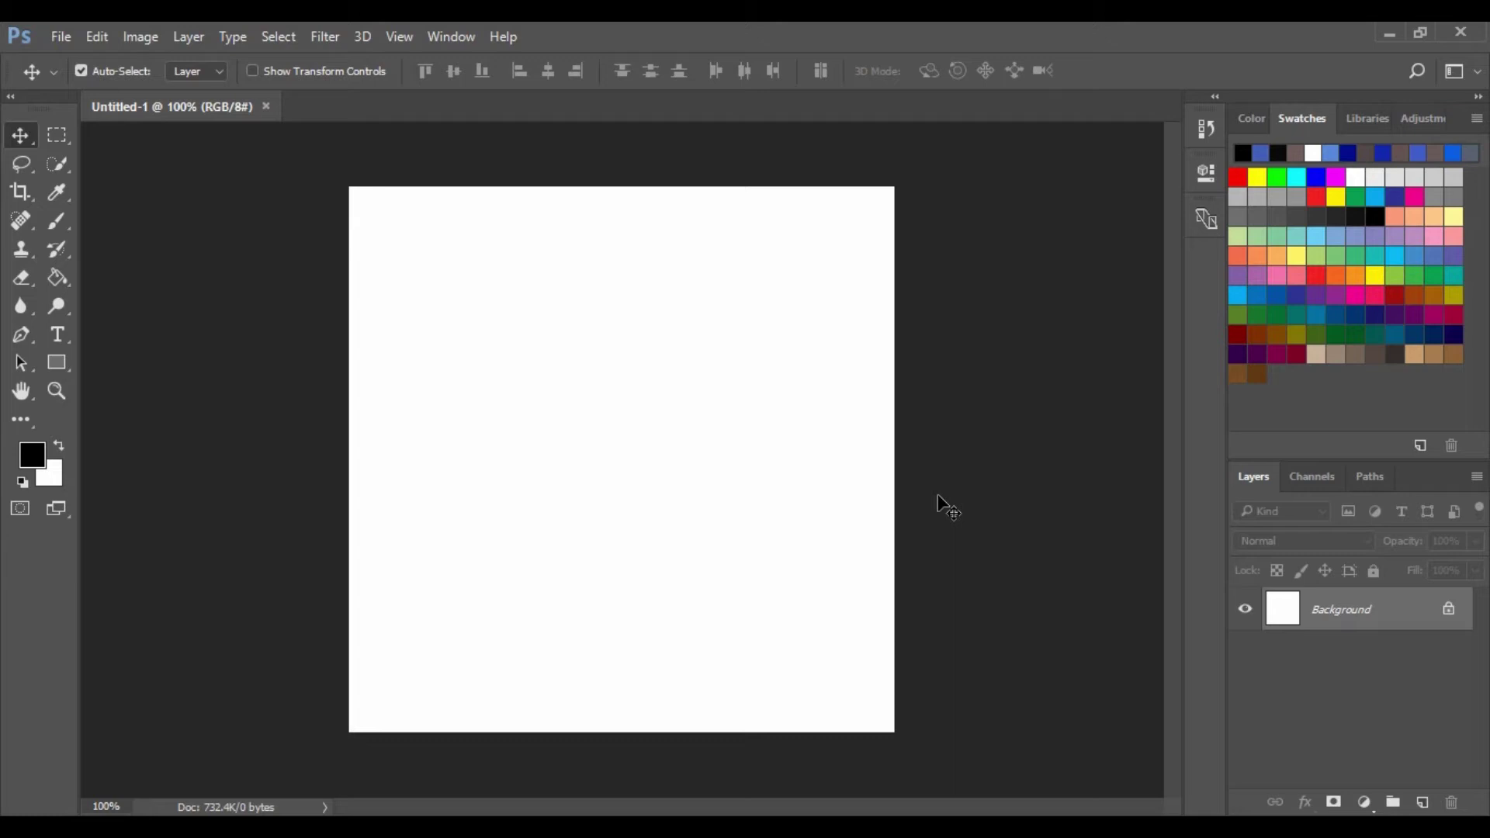
Unlock the Background as Layer 0 and apply a Dot Halftone Pattern, size 1, contrast 5.
{"action": "left_click", "coordinate": [1448, 610]}
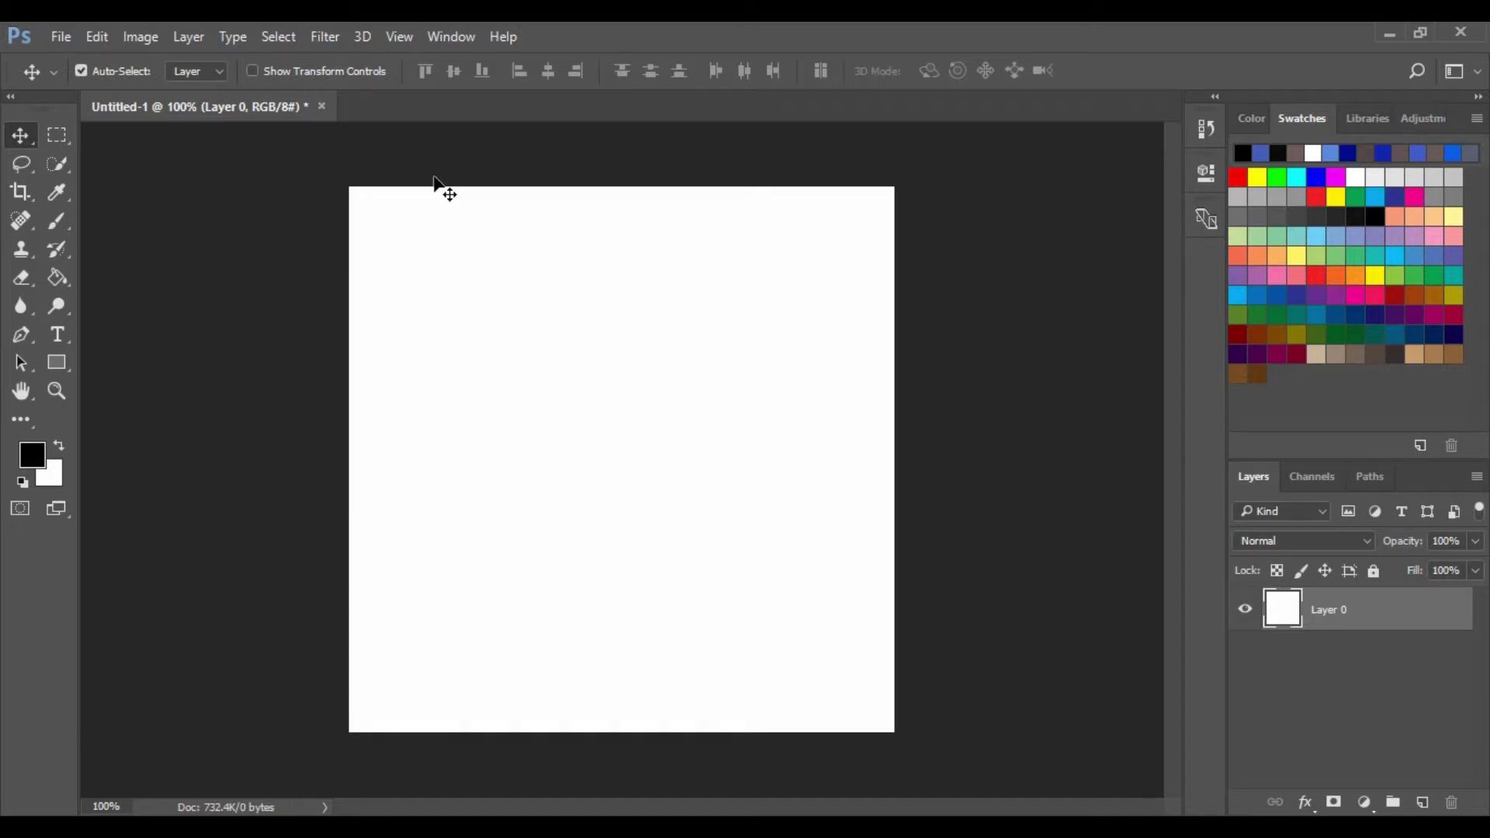
{"action": "left_click", "coordinate": [324, 39]}
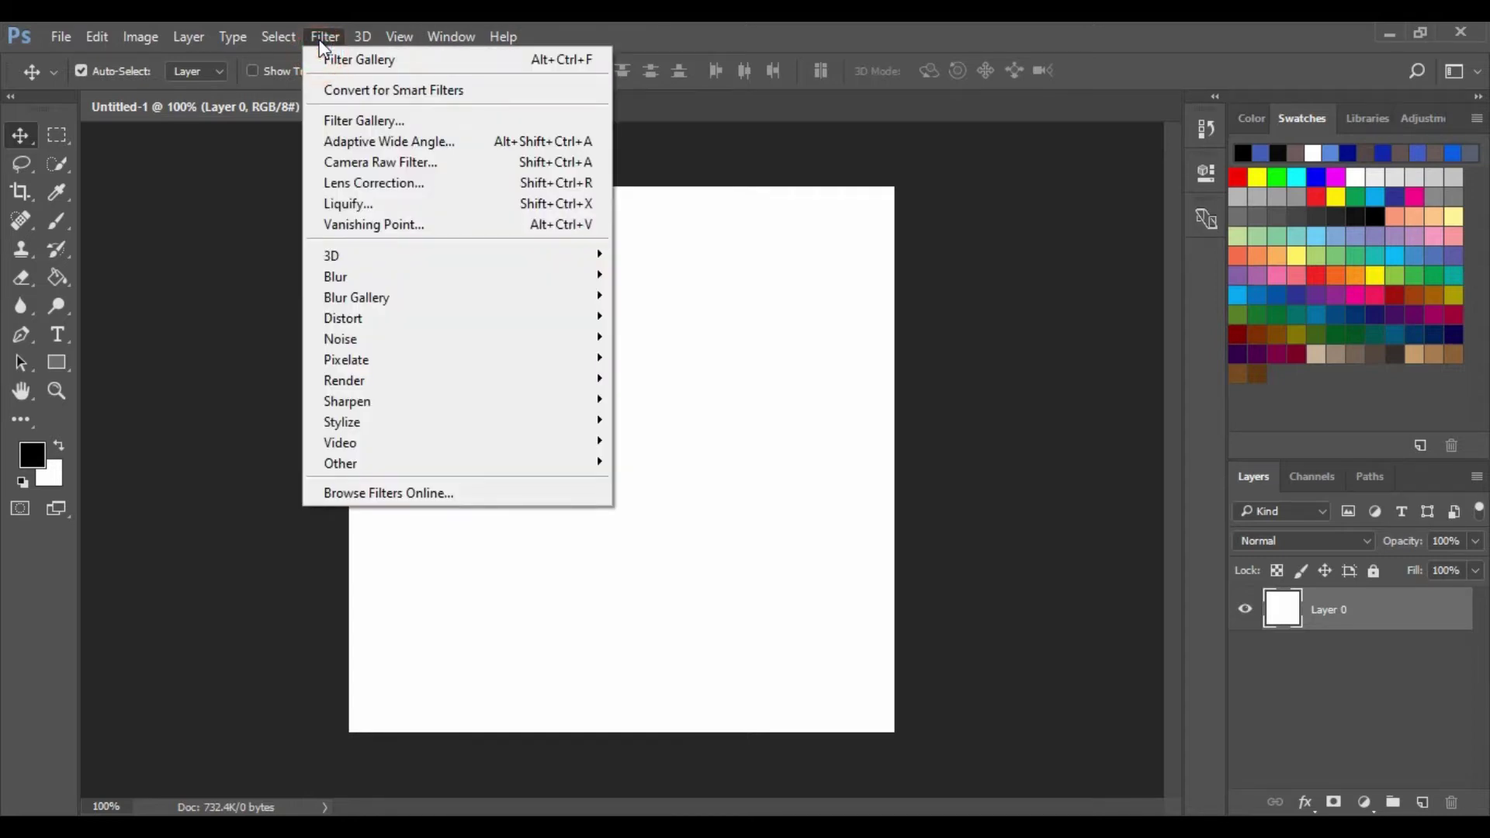
{"action": "left_click", "coordinate": [351, 120]}
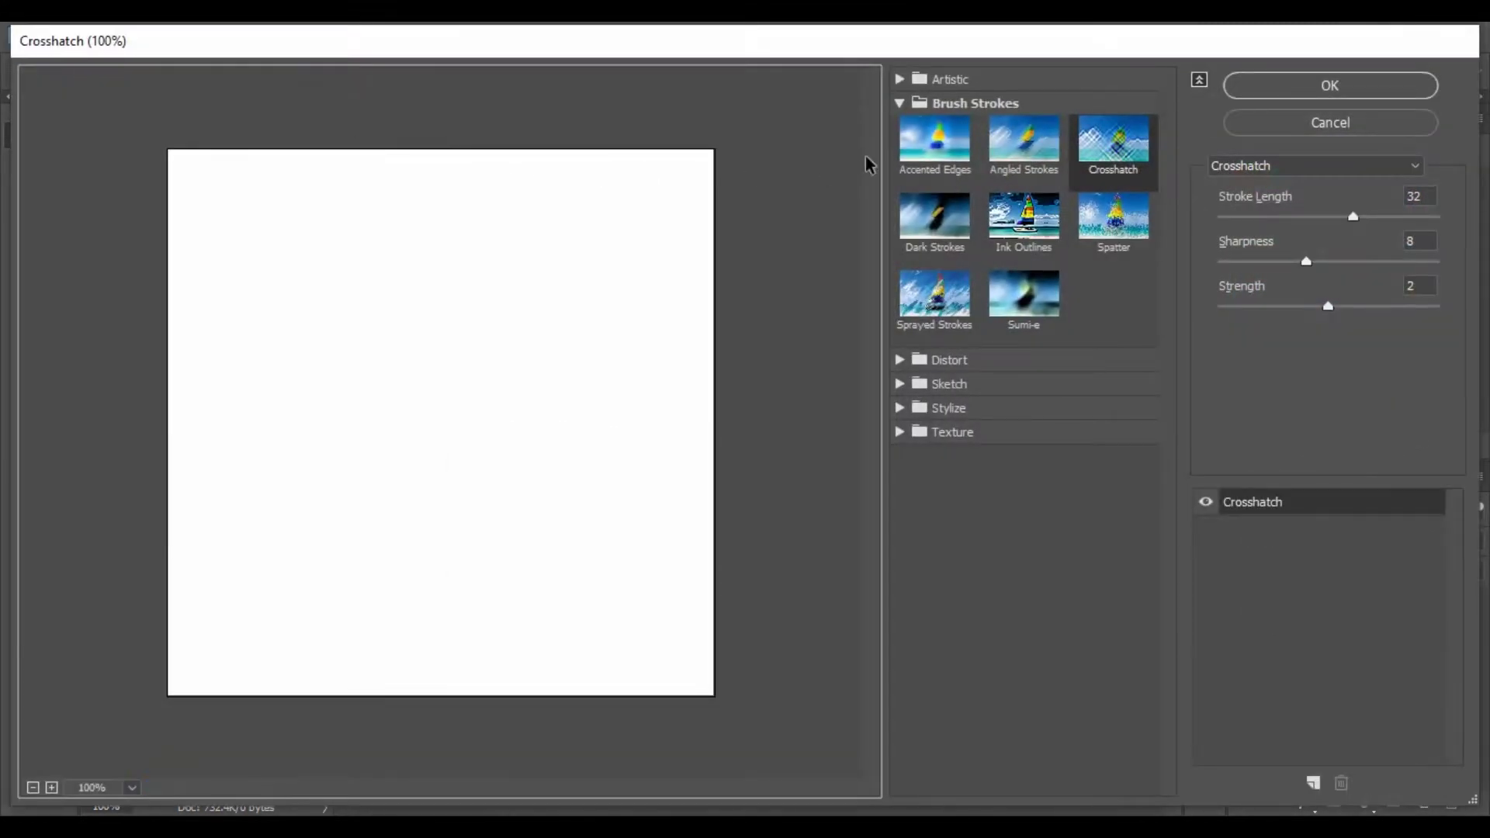
{"action": "left_click", "coordinate": [919, 103]}
{"action": "left_click", "coordinate": [942, 151]}
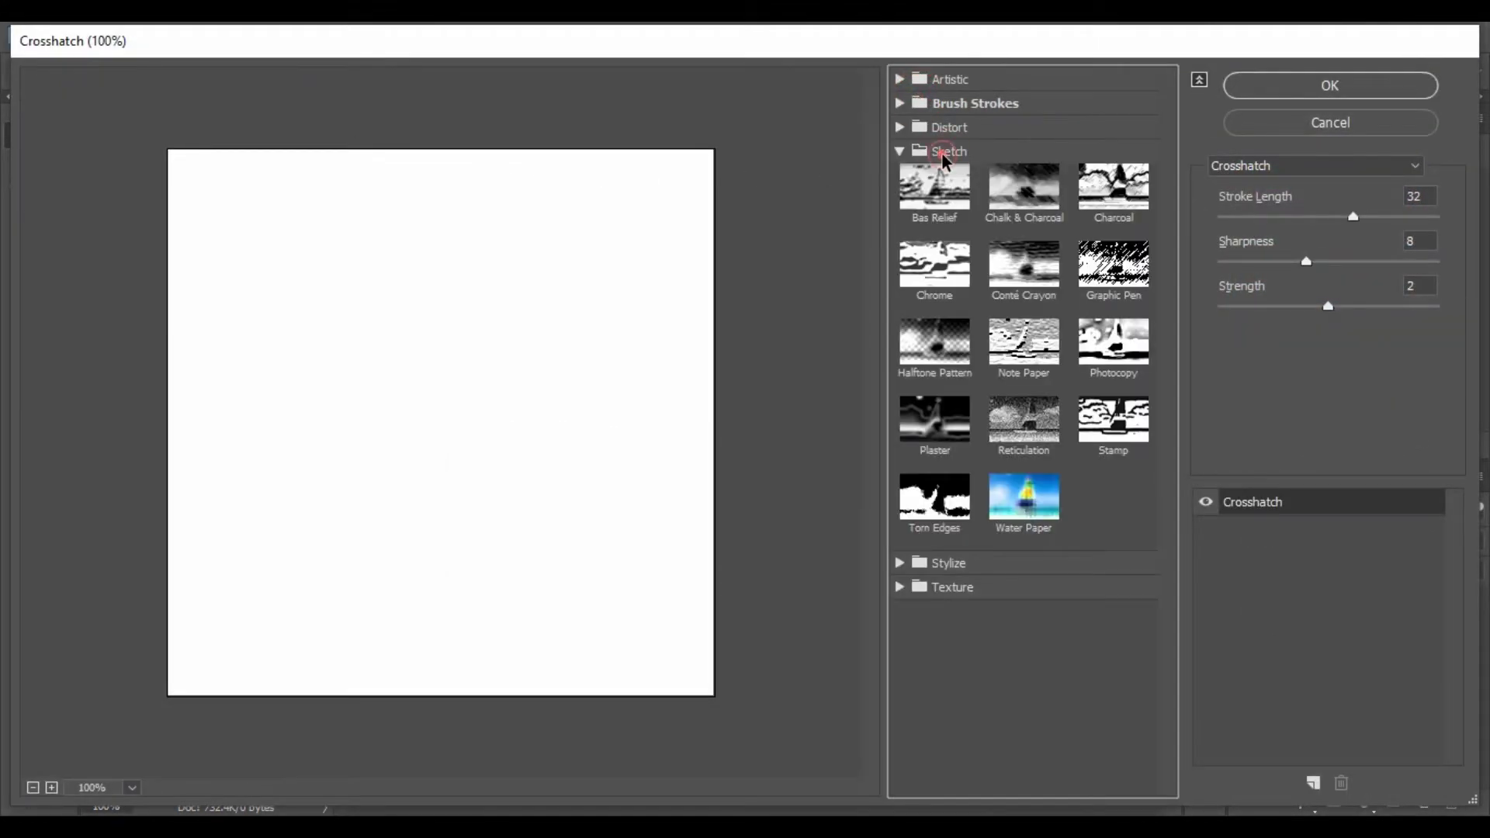
{"action": "left_click", "coordinate": [949, 342]}
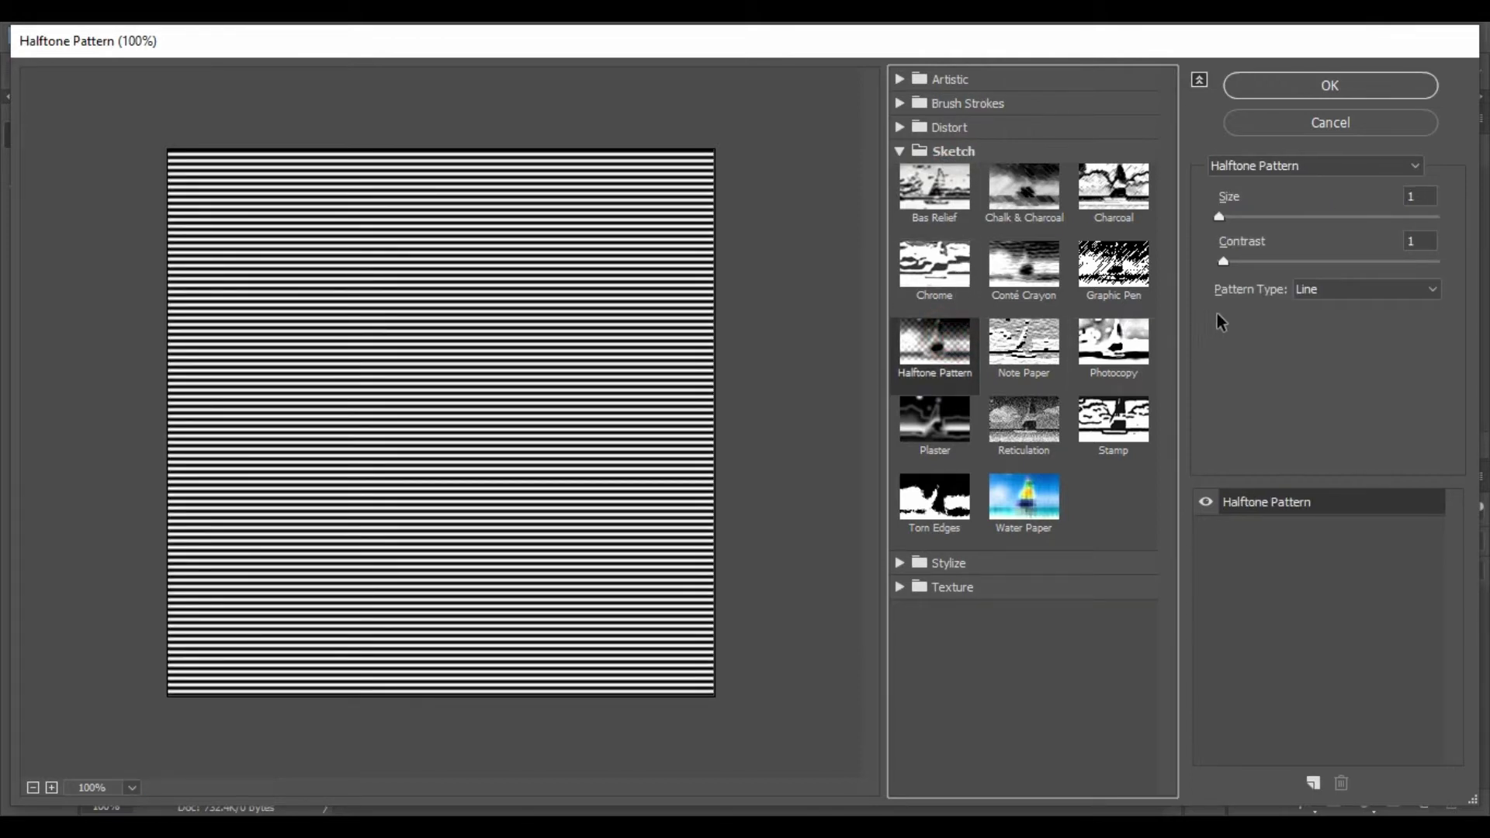
{"action": "left_click_drag", "start_coordinate": [1227, 263], "coordinate": [1246, 263]}
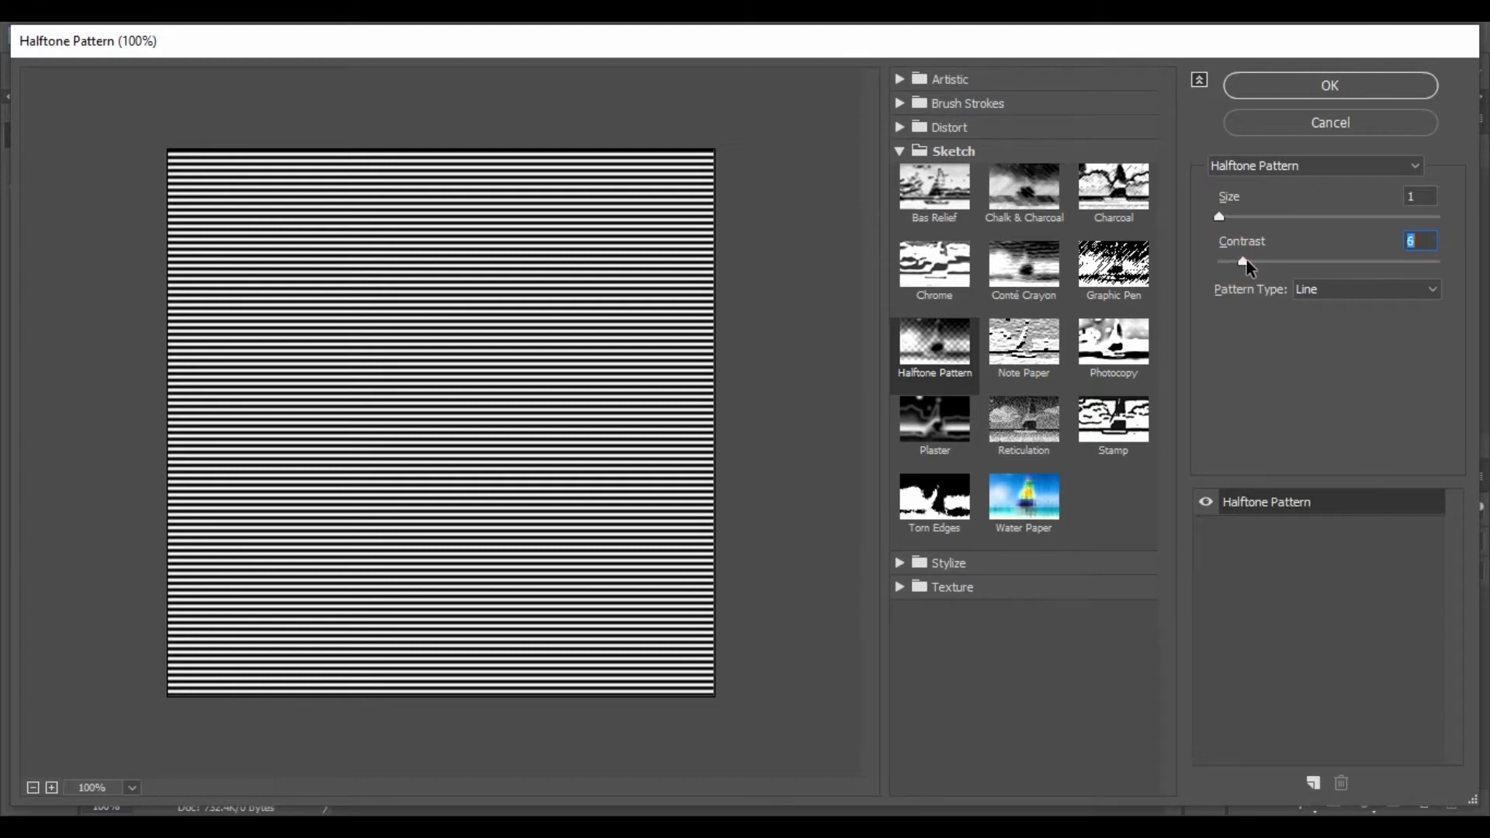
{"action": "left_click", "coordinate": [1421, 291]}
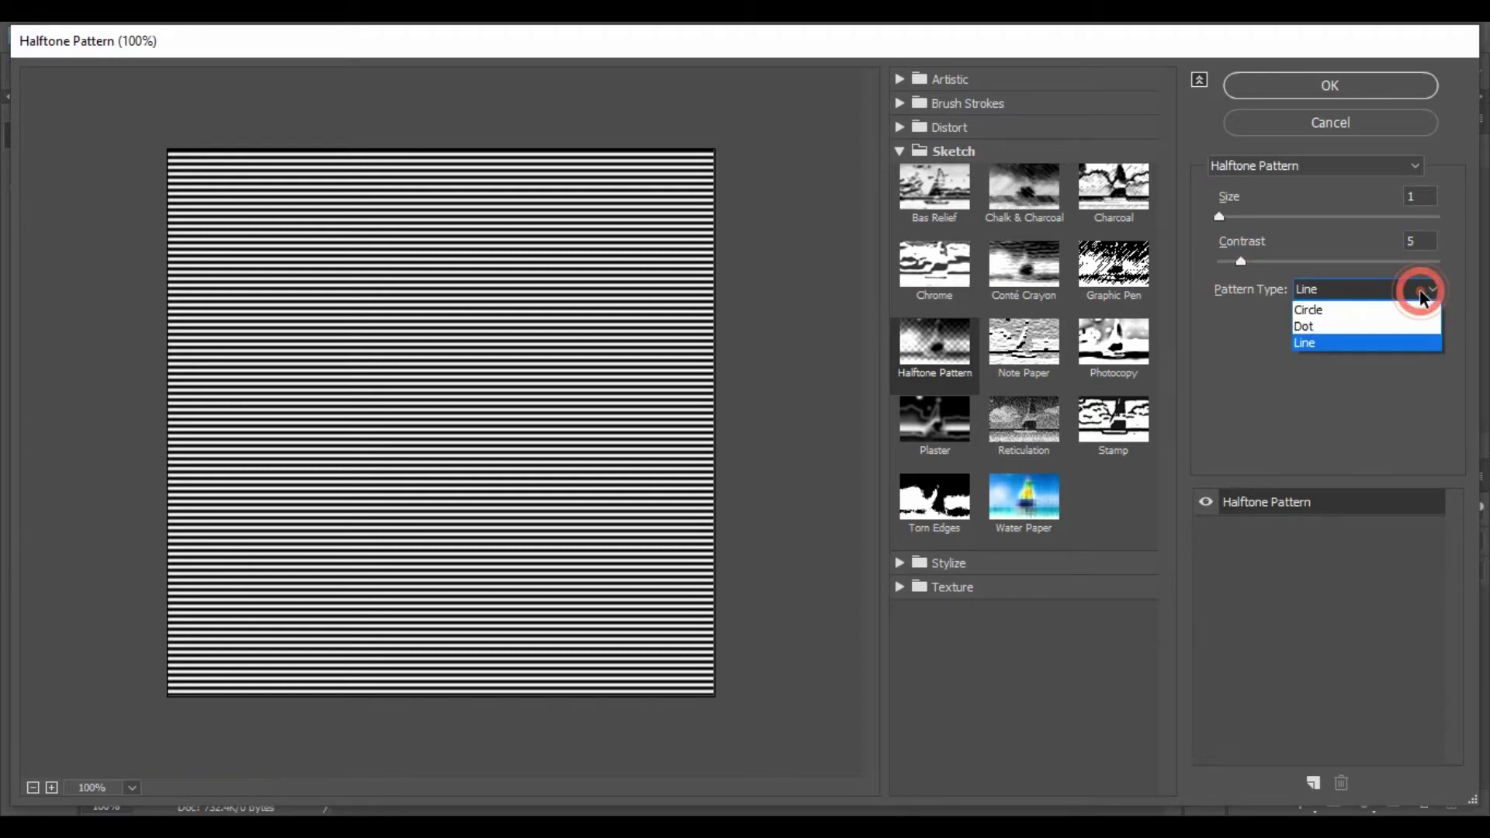
{"action": "left_click", "coordinate": [1424, 325]}
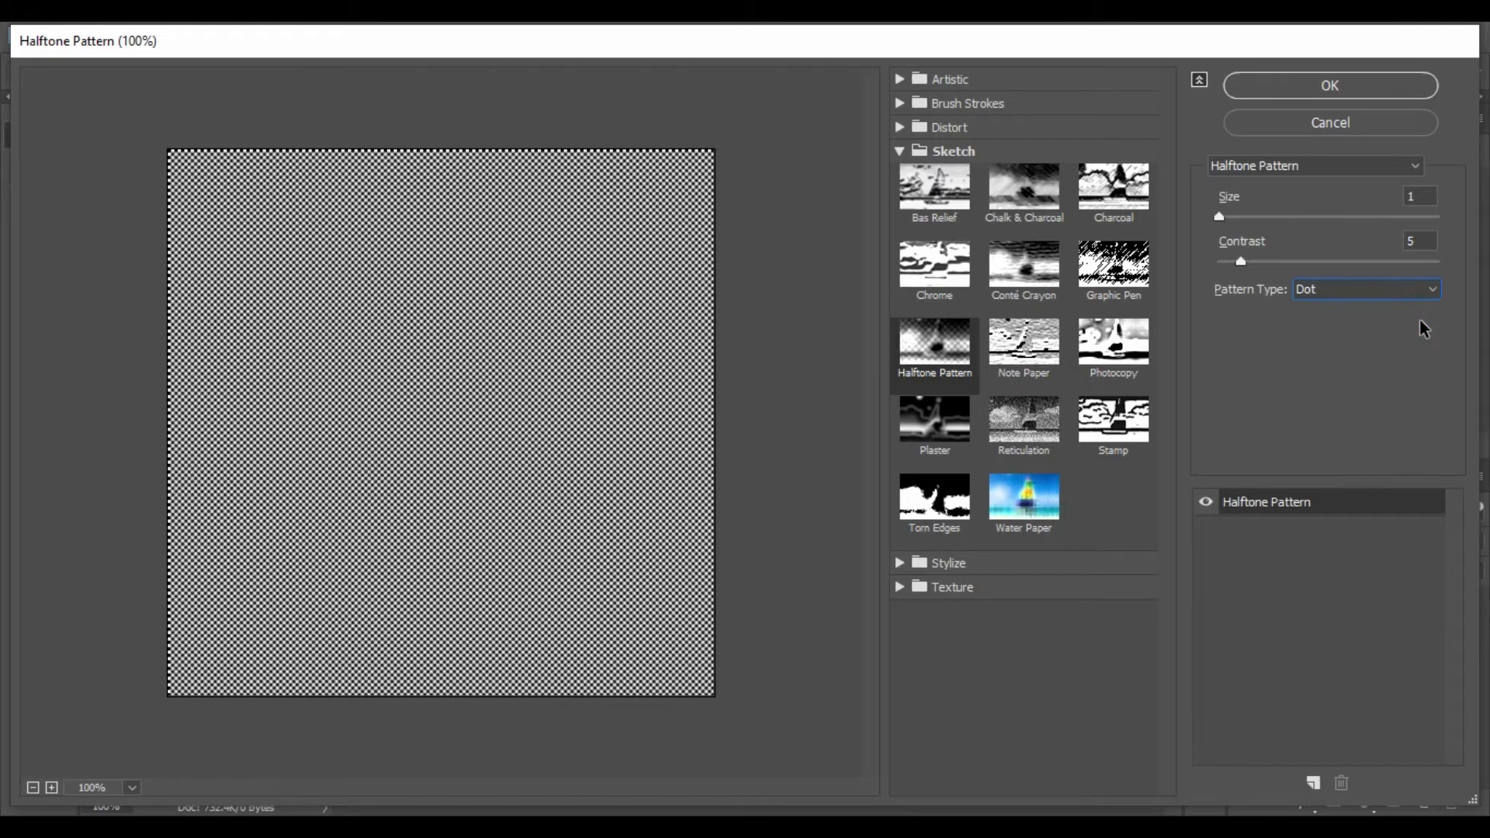
{"action": "left_click", "coordinate": [1347, 85]}
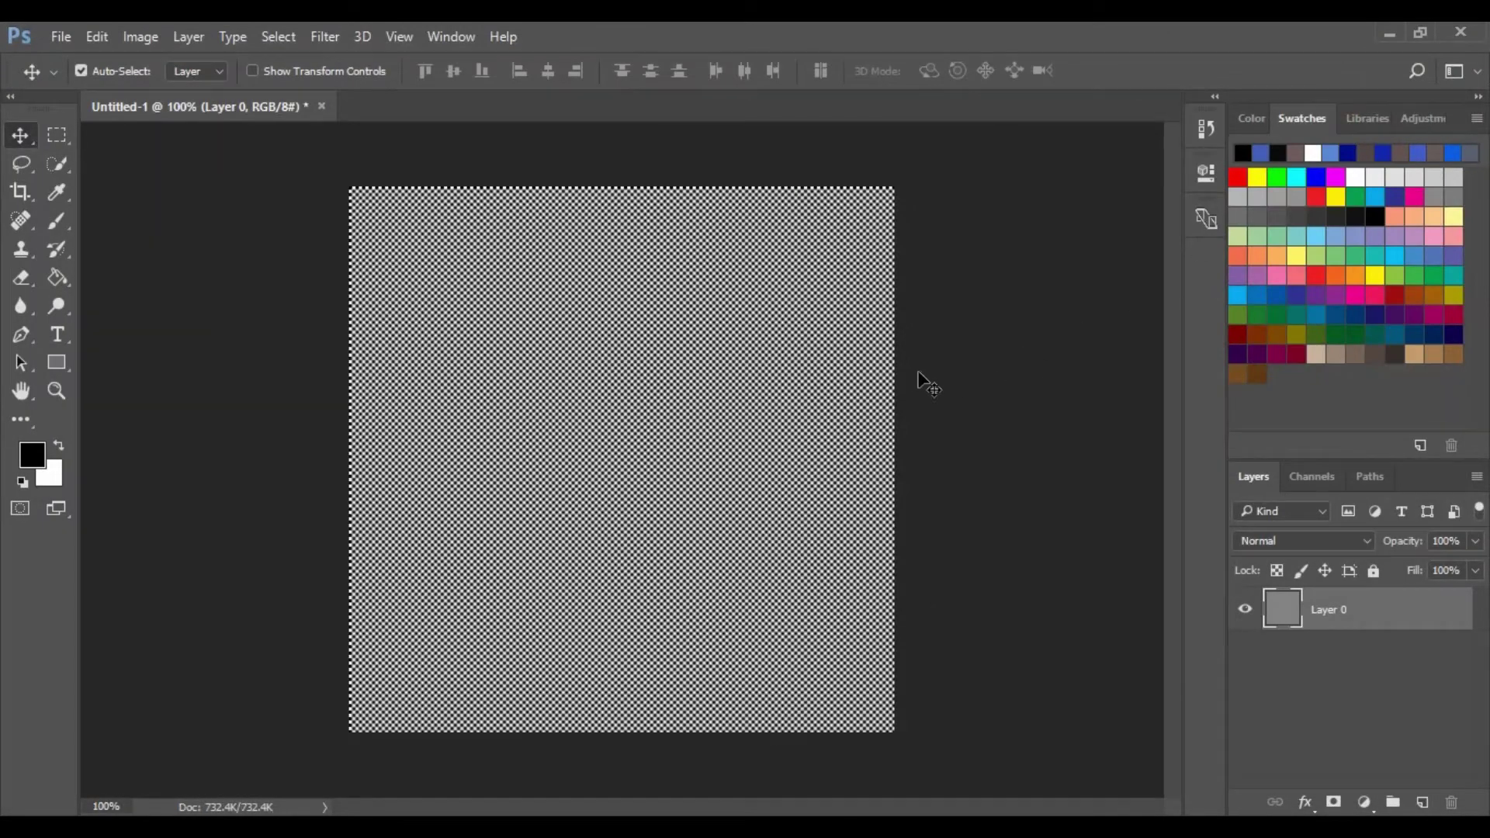
Apply the Diffuse filter in Darken Only mode to the dot pattern.
{"action": "left_click", "coordinate": [325, 36]}
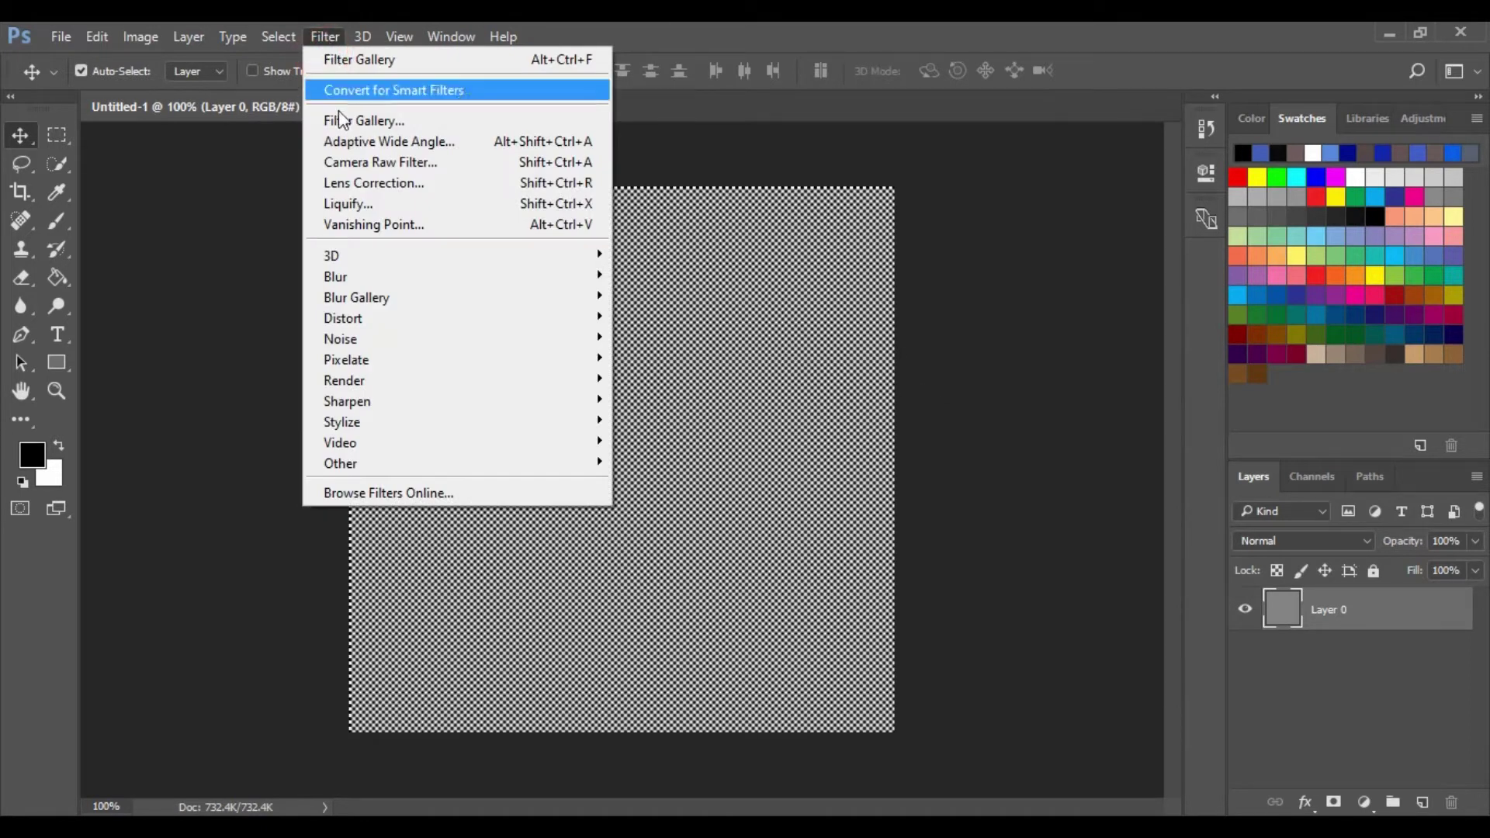
{"action": "mouse_move", "coordinate": [341, 421]}
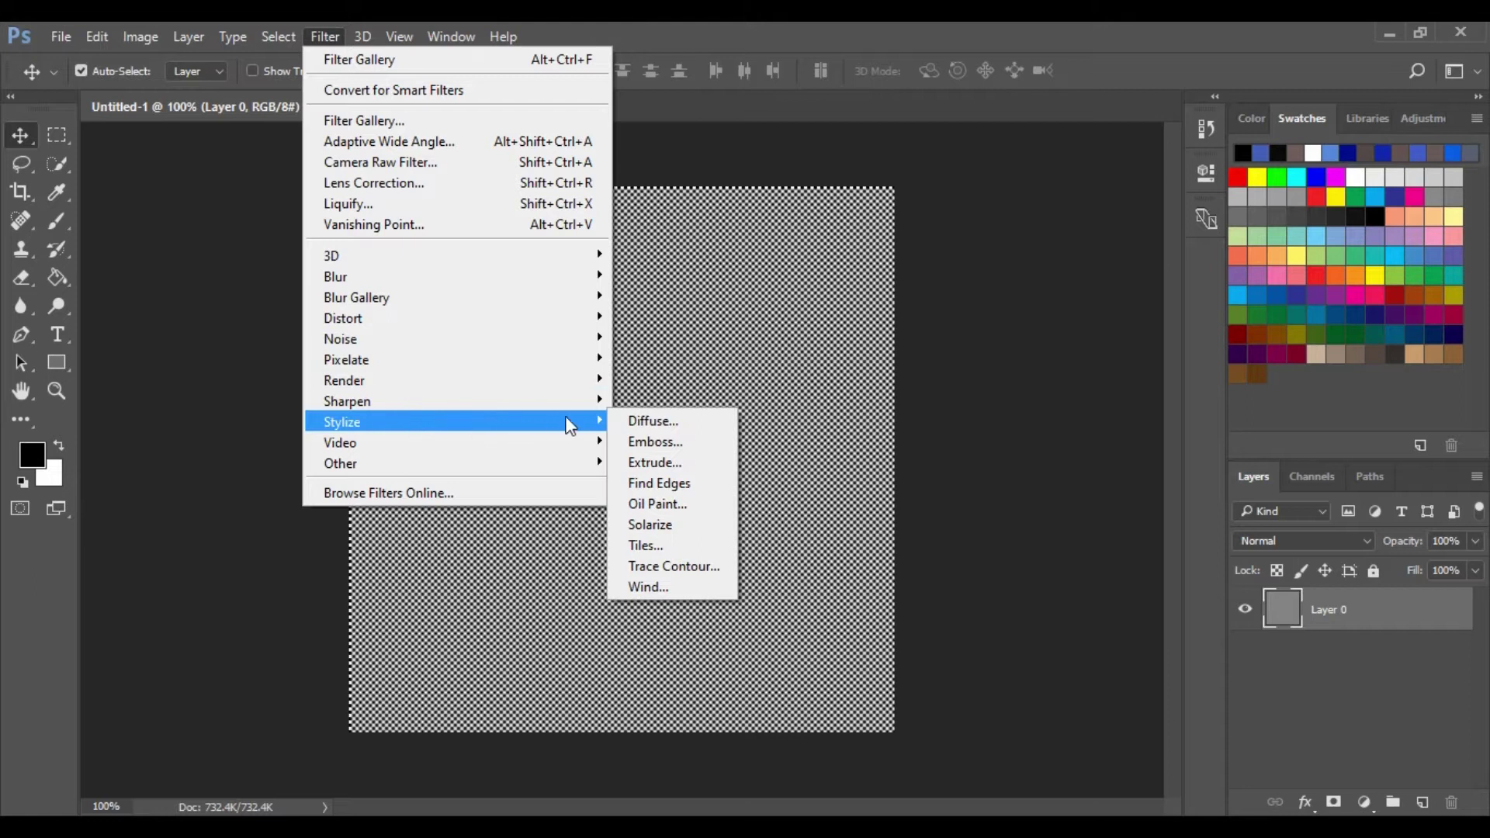
{"action": "left_click", "coordinate": [643, 420]}
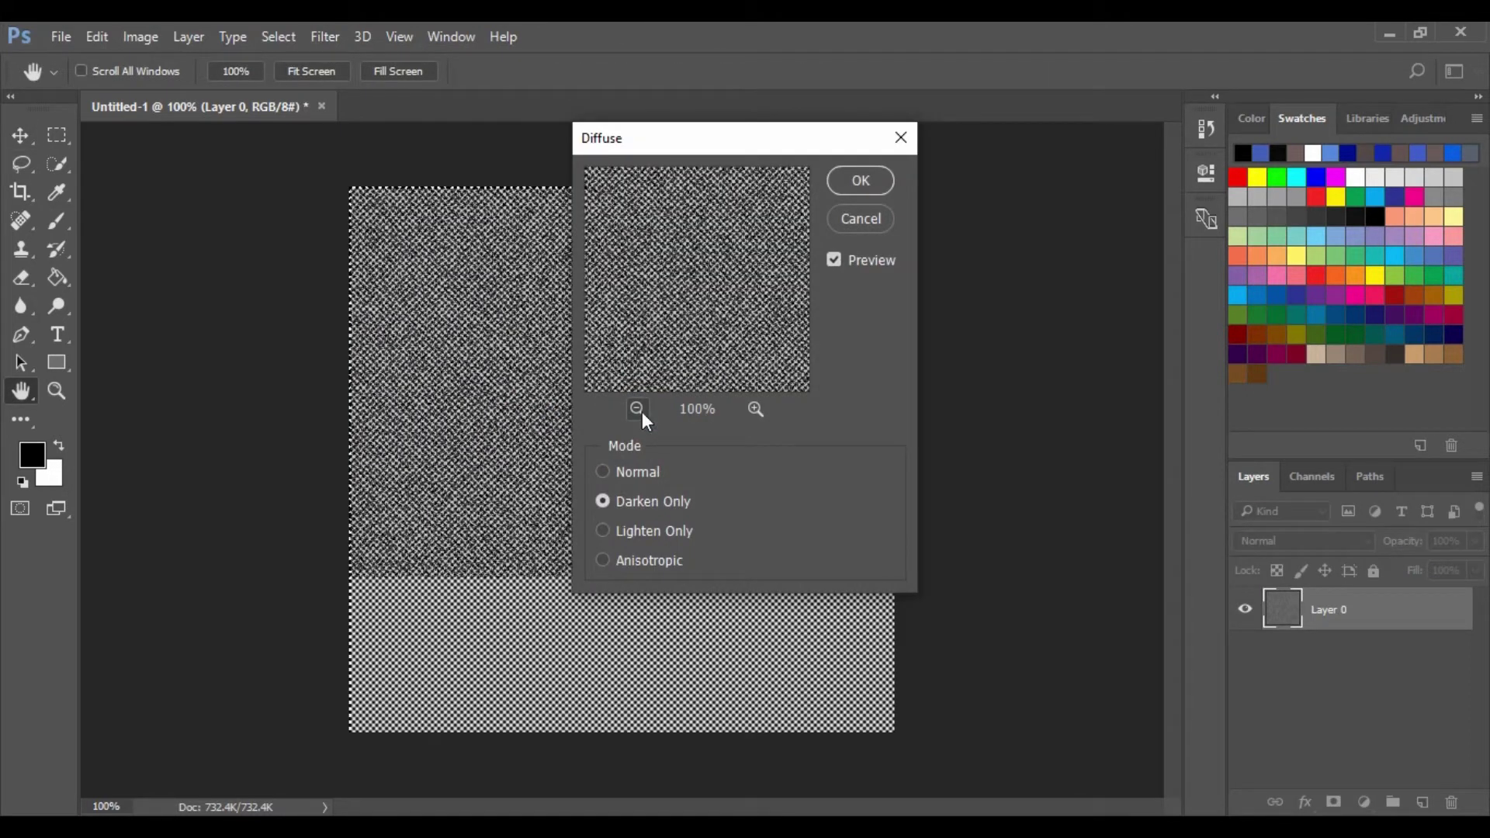
{"action": "left_click", "coordinate": [603, 472]}
{"action": "left_click", "coordinate": [603, 501]}
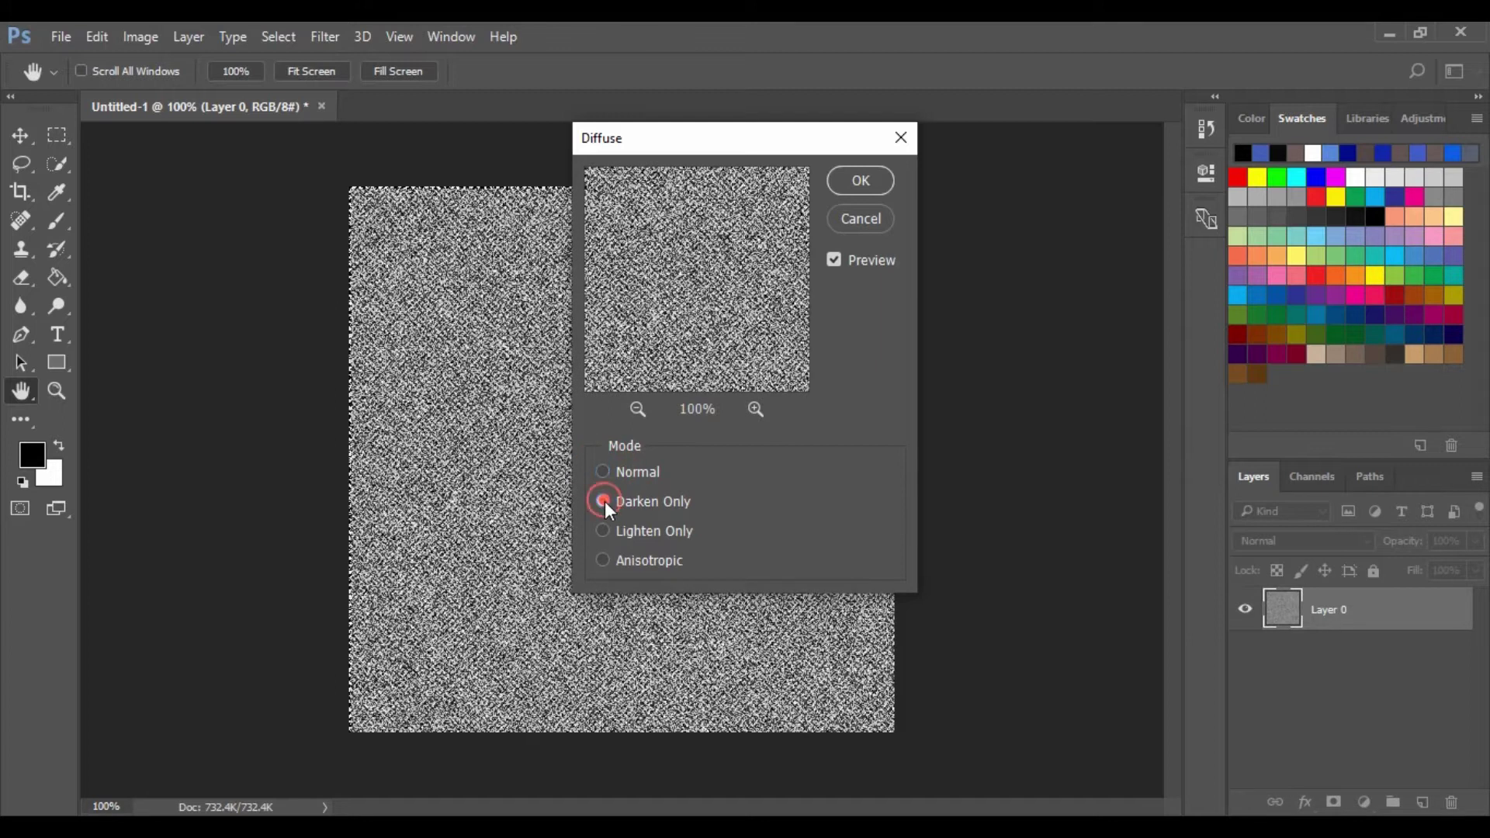
{"action": "left_click_drag", "start_coordinate": [693, 147], "coordinate": [884, 146]}
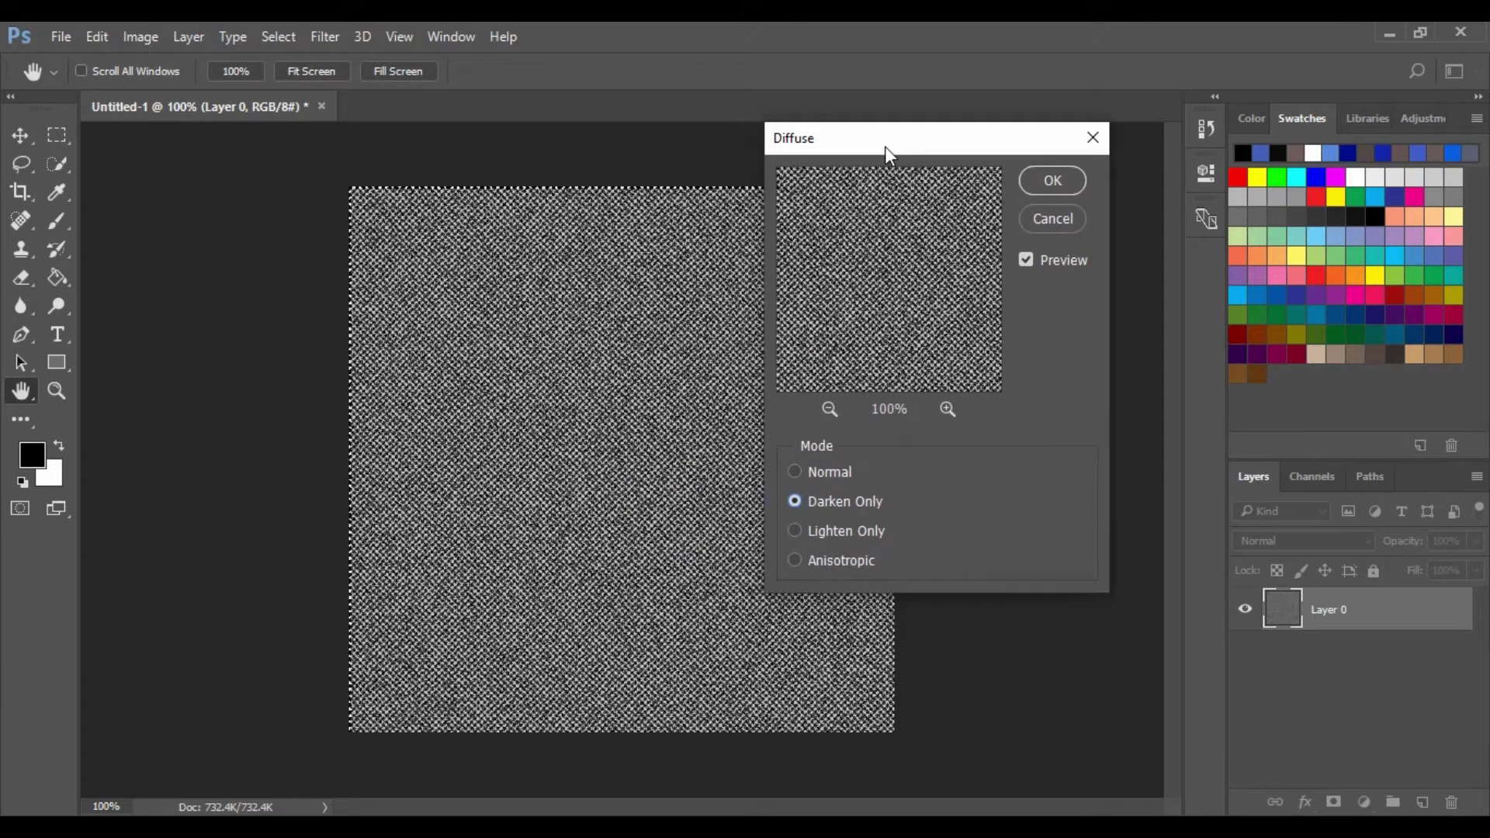
{"action": "left_click", "coordinate": [1052, 181]}
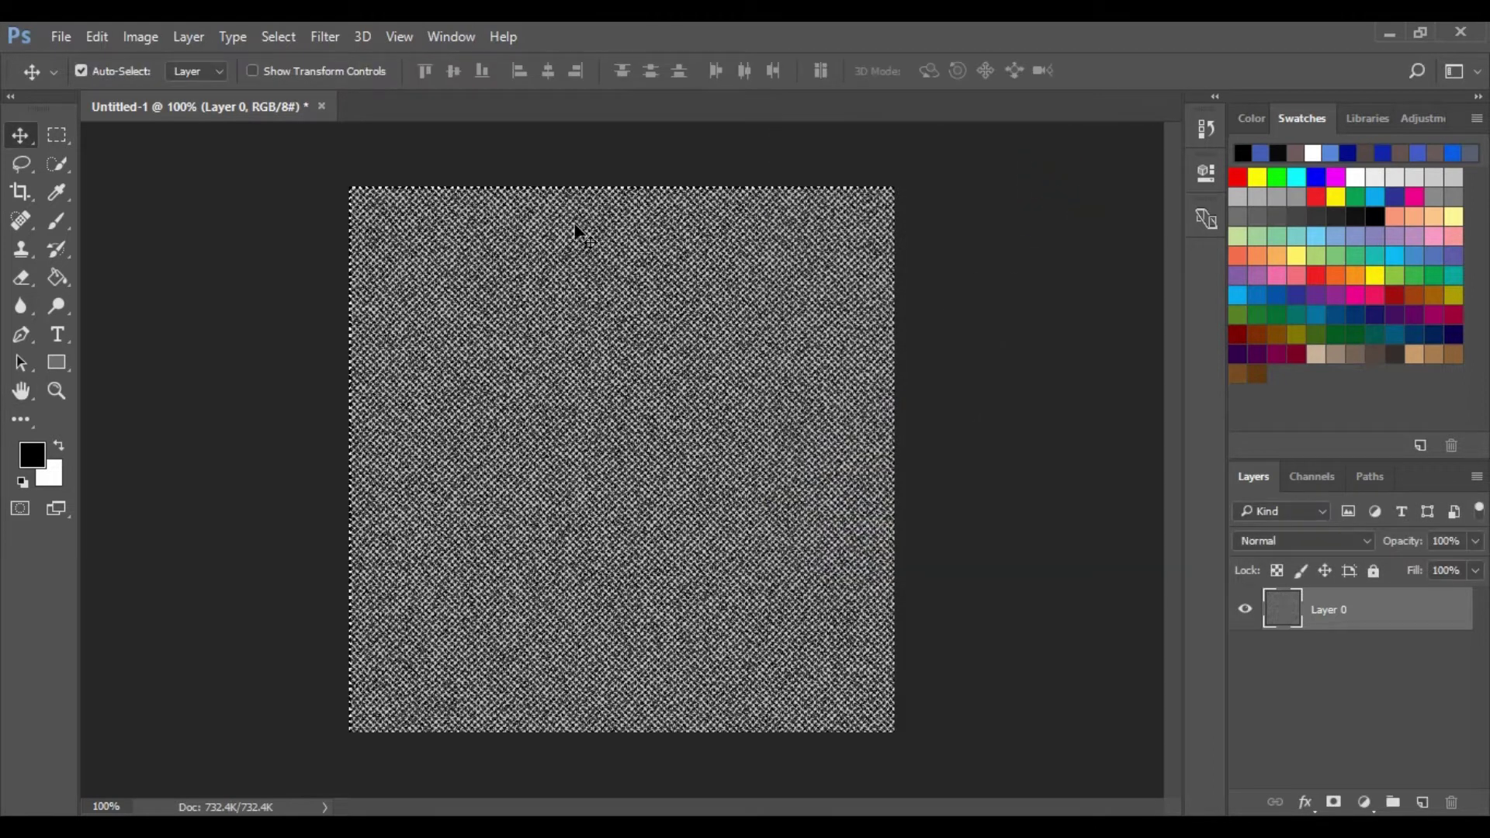
Add 7.73% Gaussian monochromatic noise.
{"action": "left_click", "coordinate": [333, 38]}
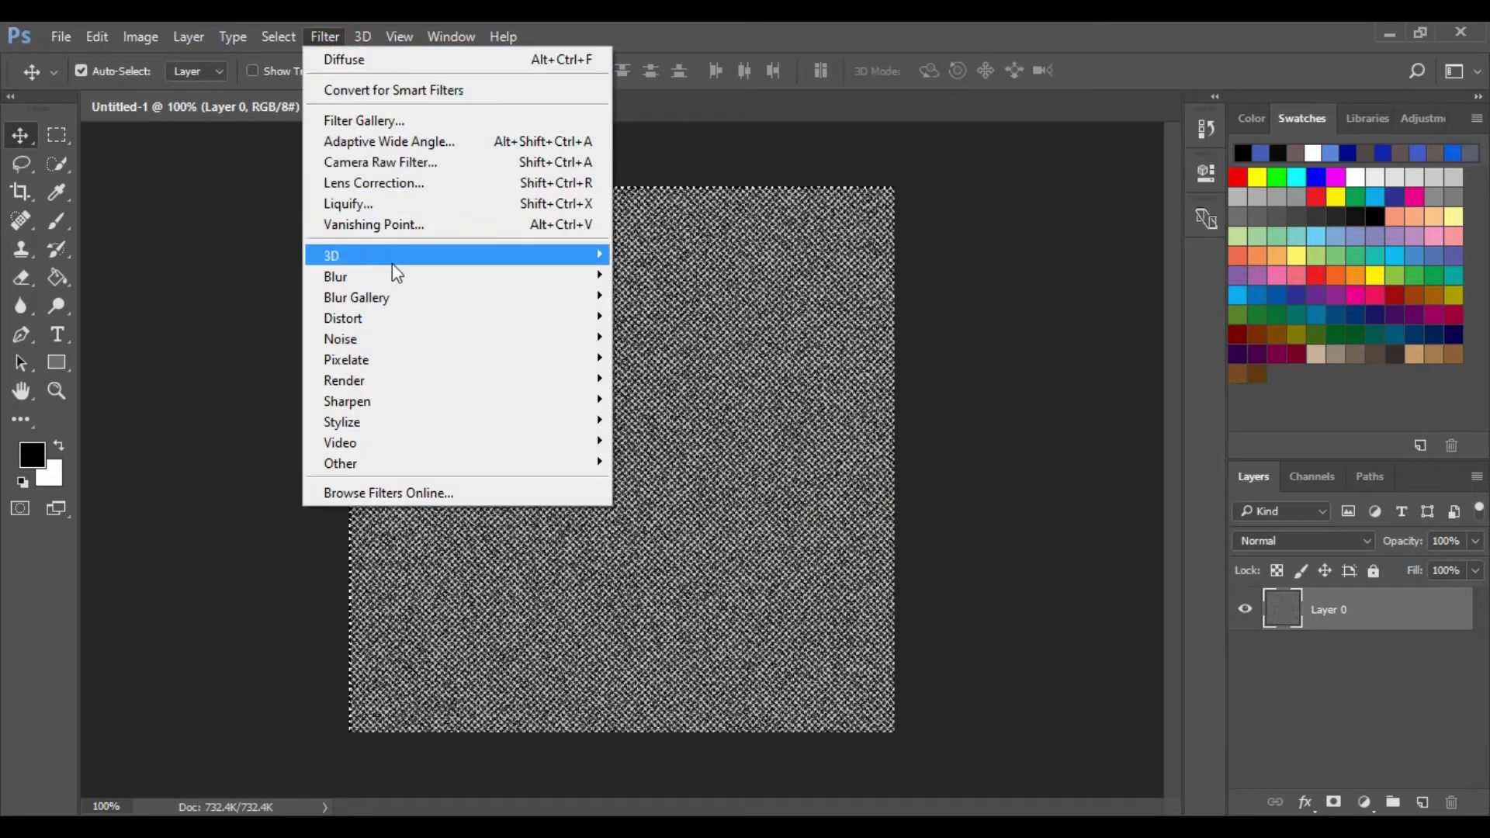
{"action": "mouse_move", "coordinate": [349, 337]}
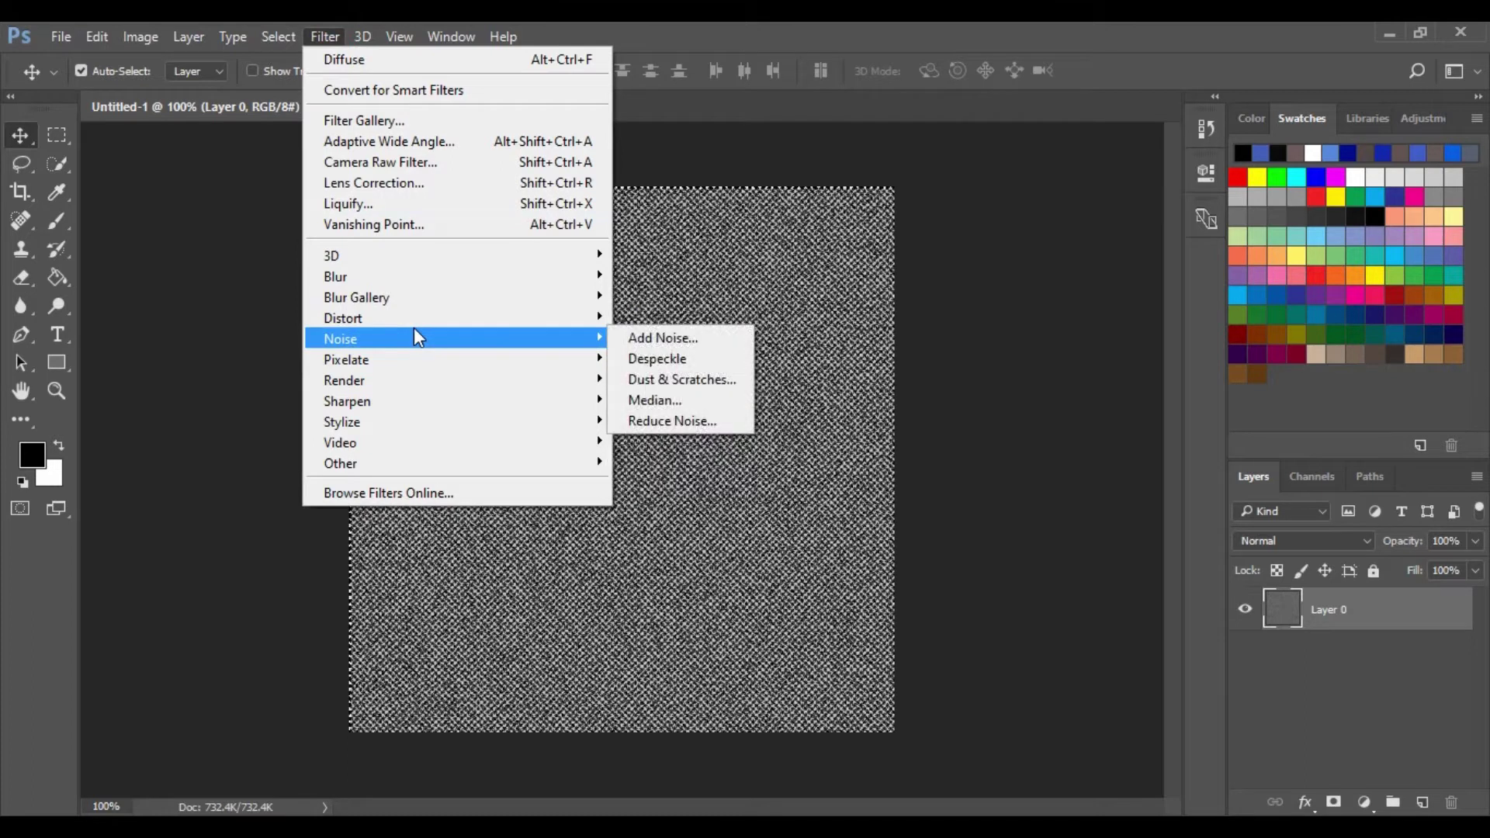
{"action": "left_click", "coordinate": [633, 339]}
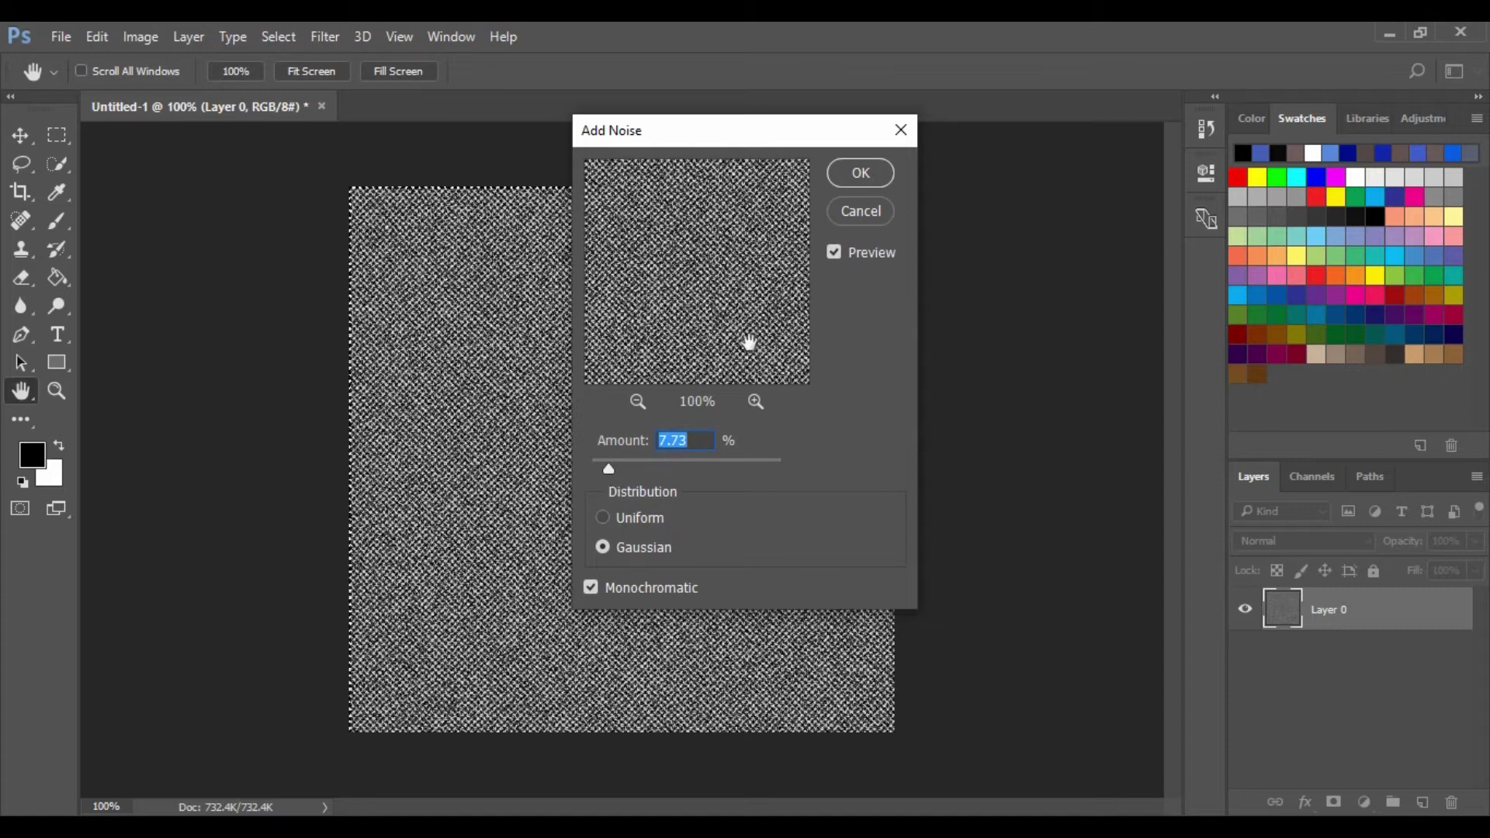
{"action": "left_click", "coordinate": [855, 178]}
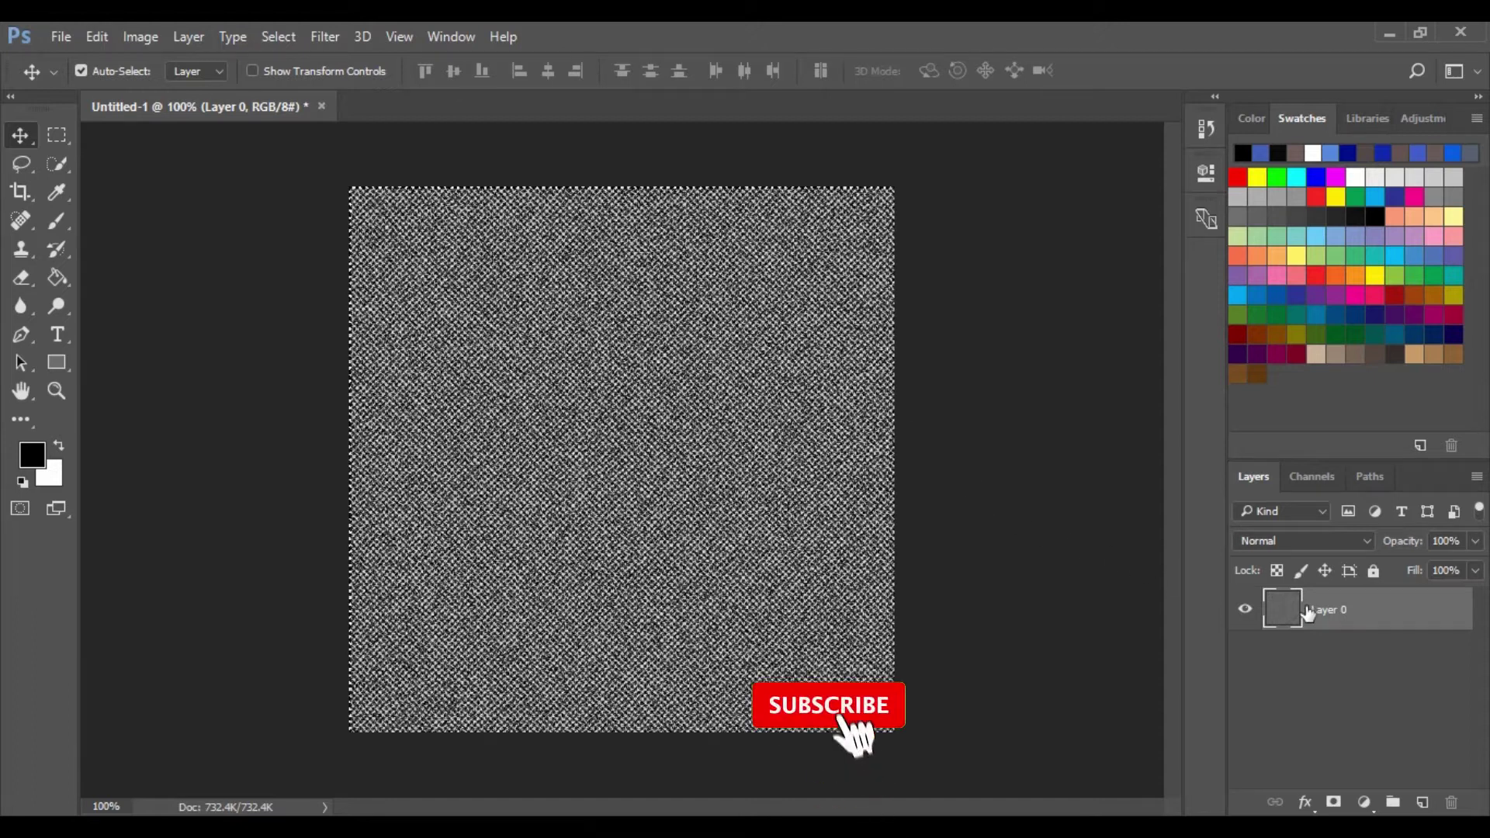
Duplicate Layer 0, set the foreground to PANTONE 2736 C, and fill the copy with it.
{"action": "left_click_drag", "start_coordinate": [1380, 615], "coordinate": [1423, 802]}
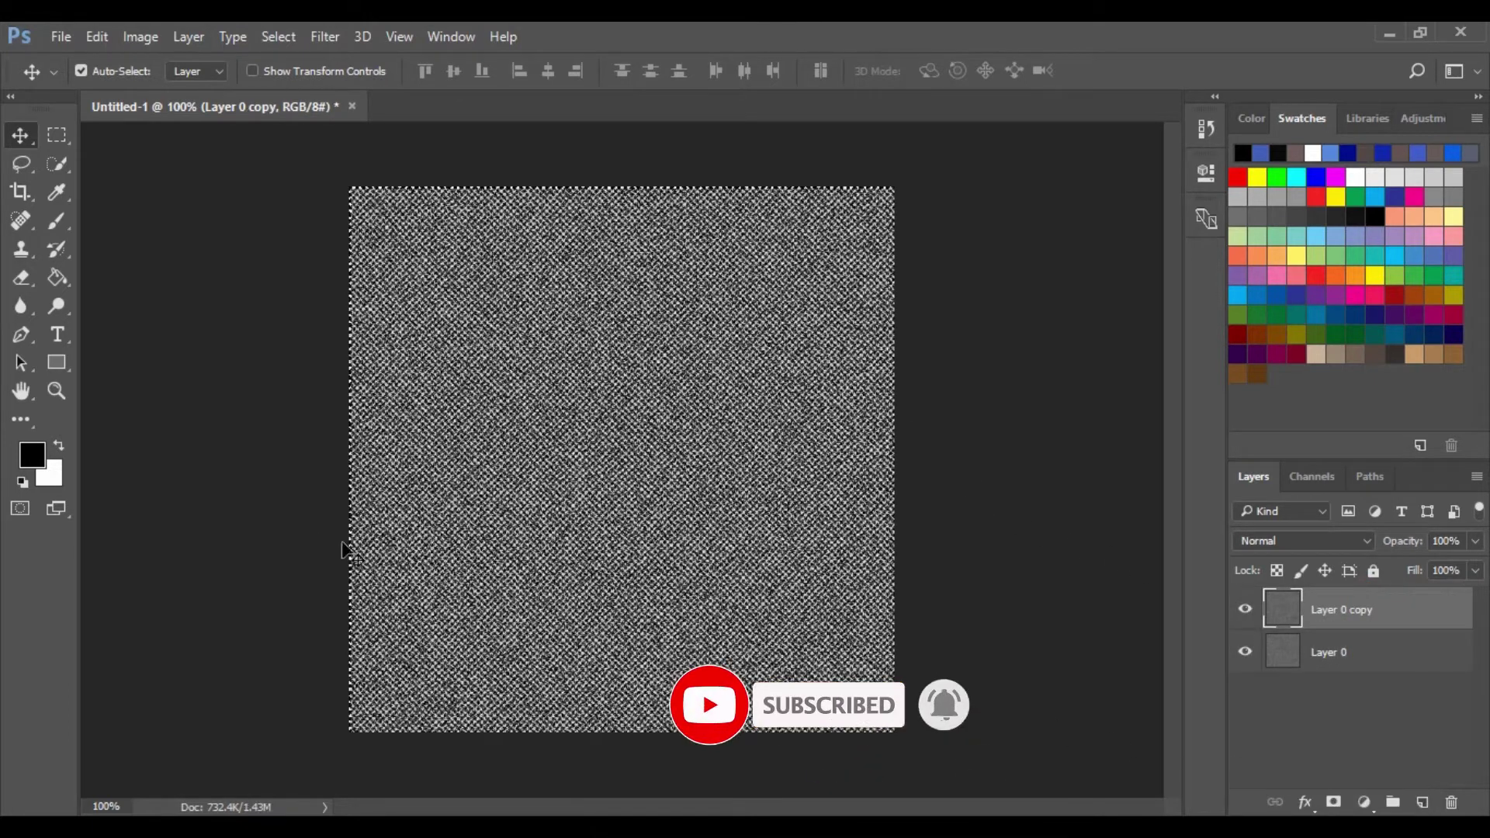
{"action": "left_click", "coordinate": [33, 457]}
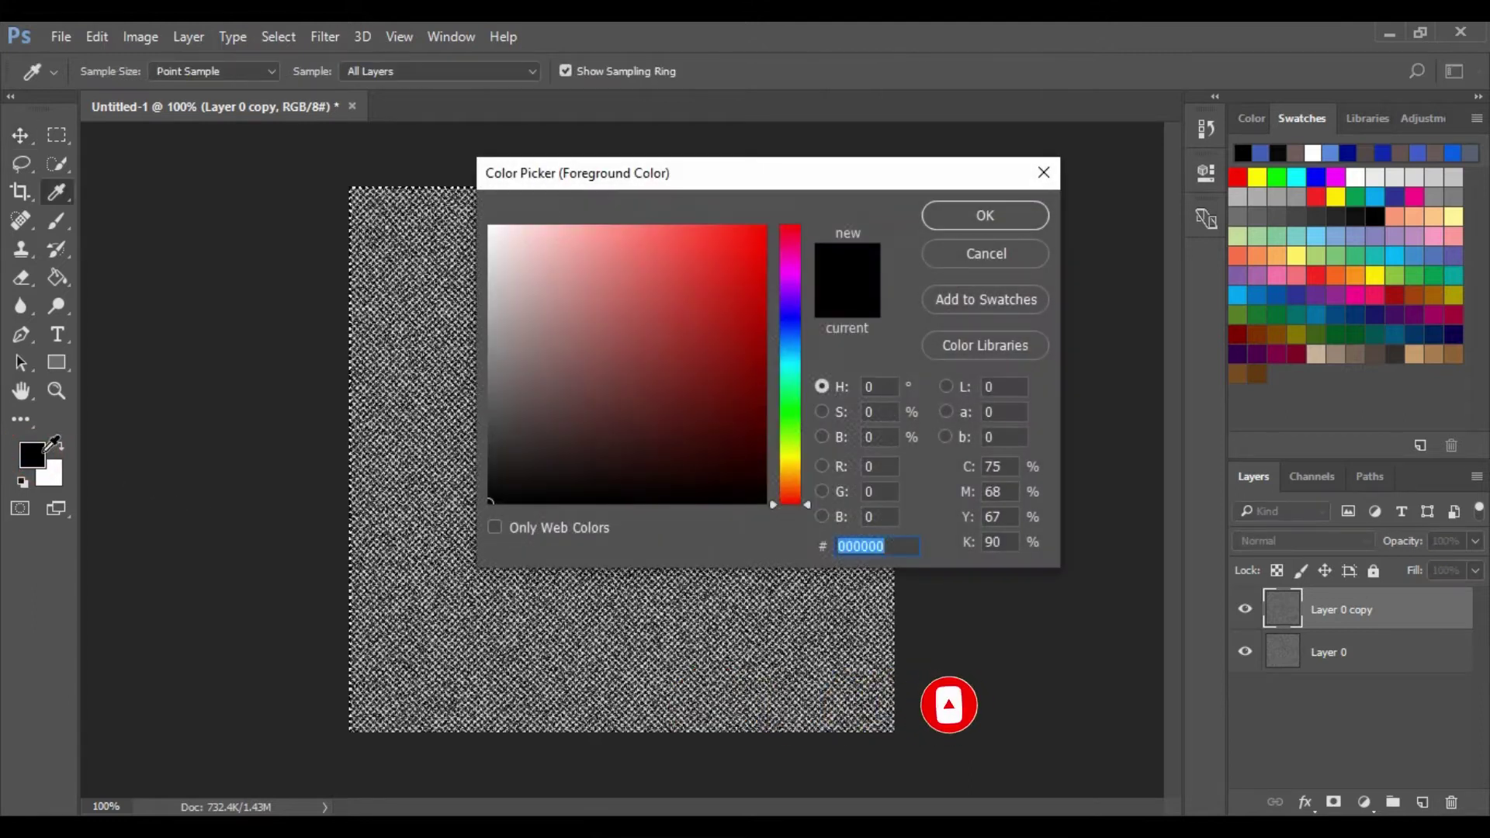
{"action": "left_click", "coordinate": [944, 346]}
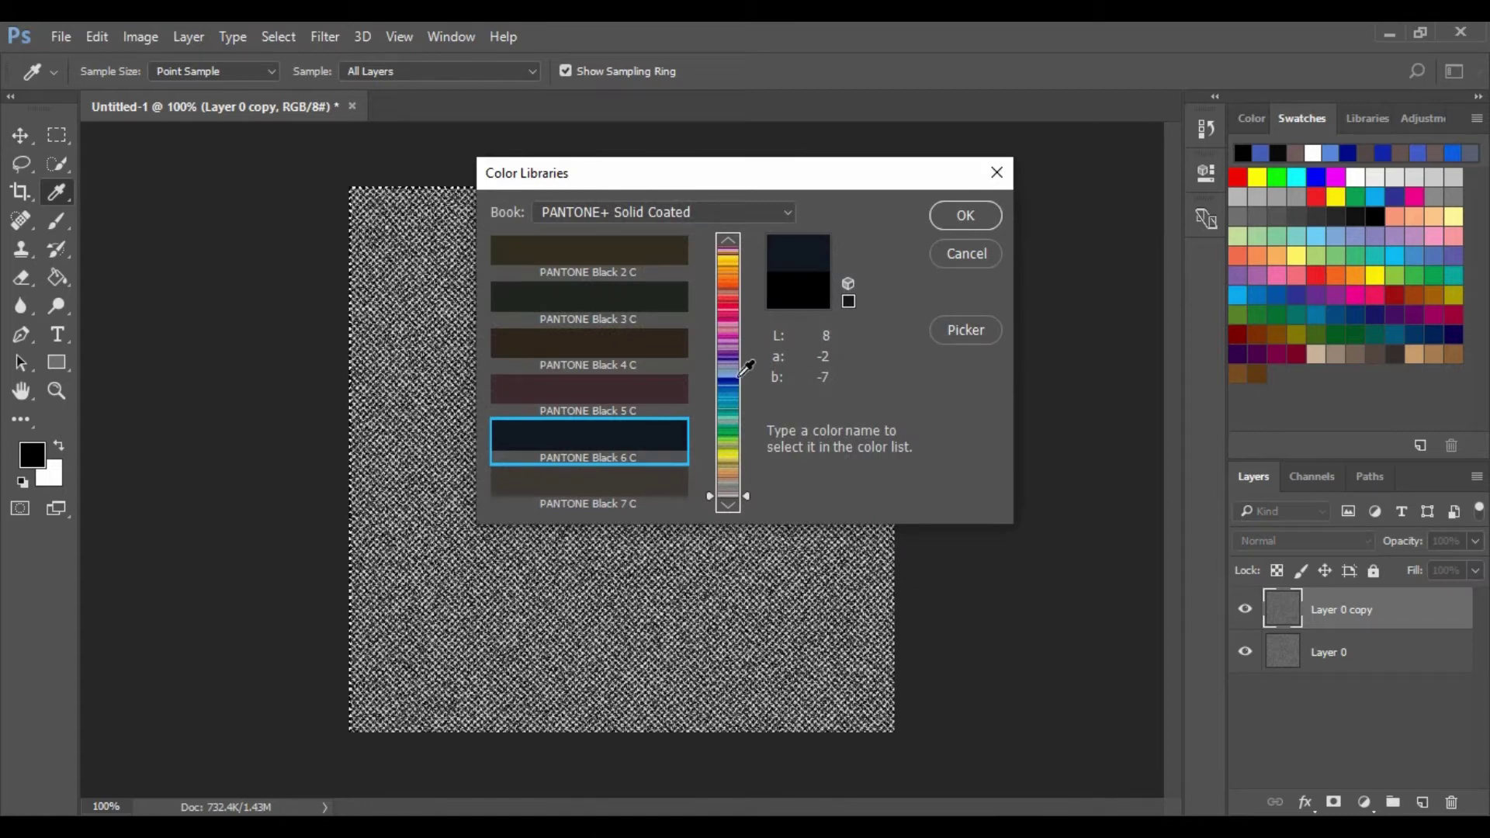
{"action": "left_click", "coordinate": [736, 377]}
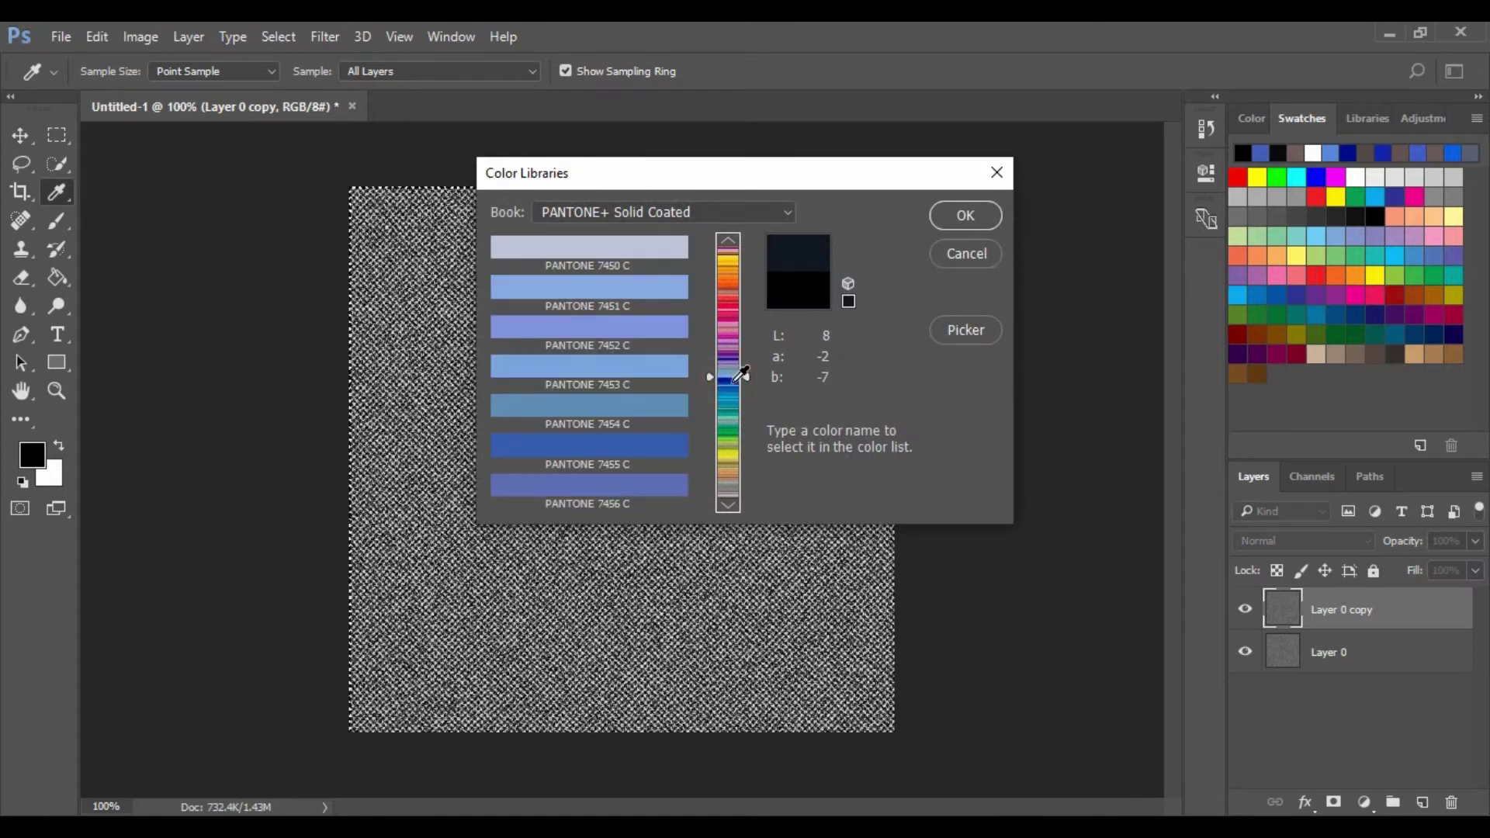
{"action": "left_click", "coordinate": [736, 381]}
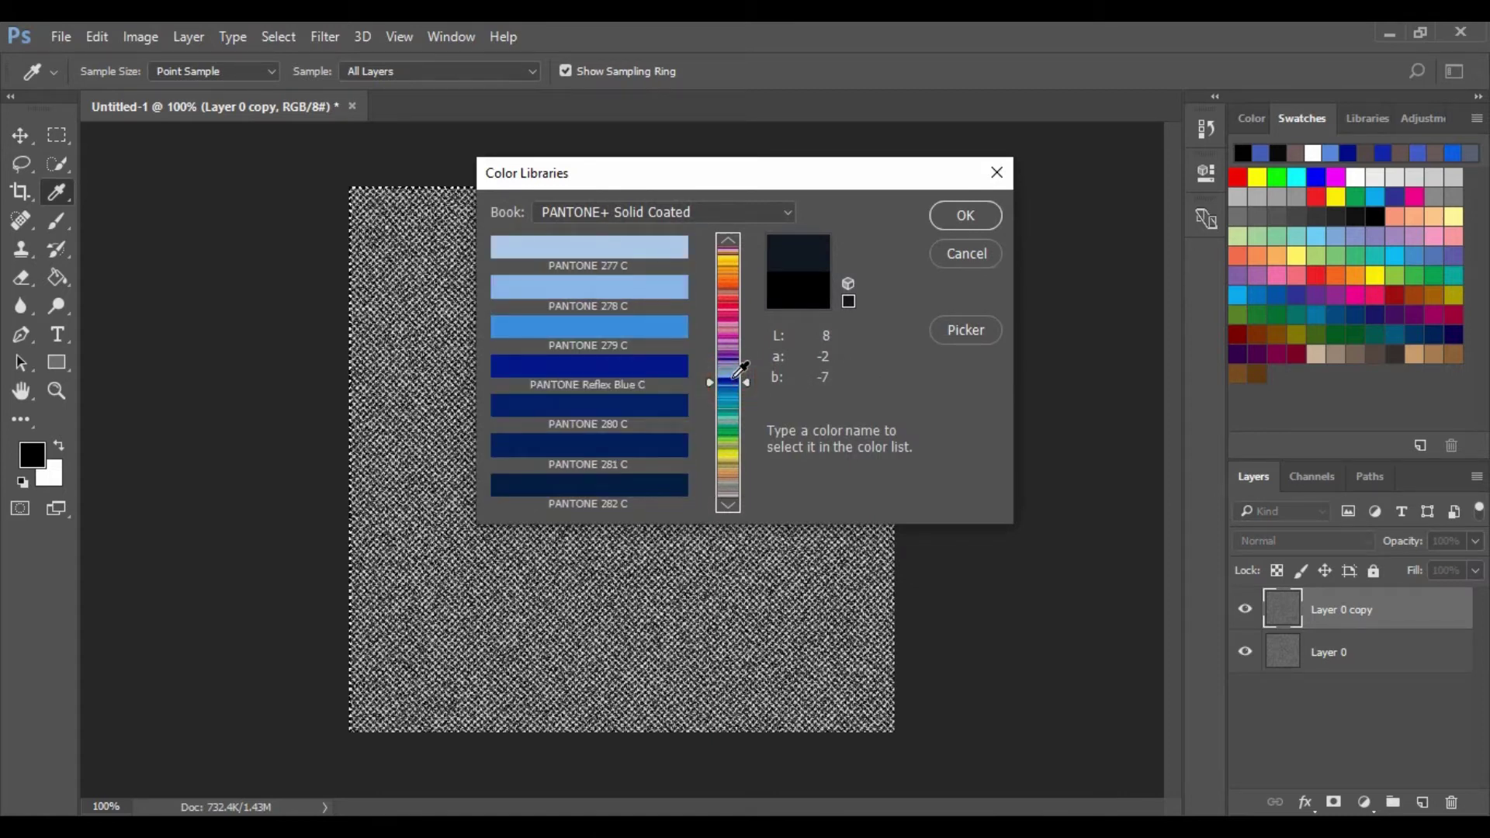
{"action": "left_click", "coordinate": [736, 378]}
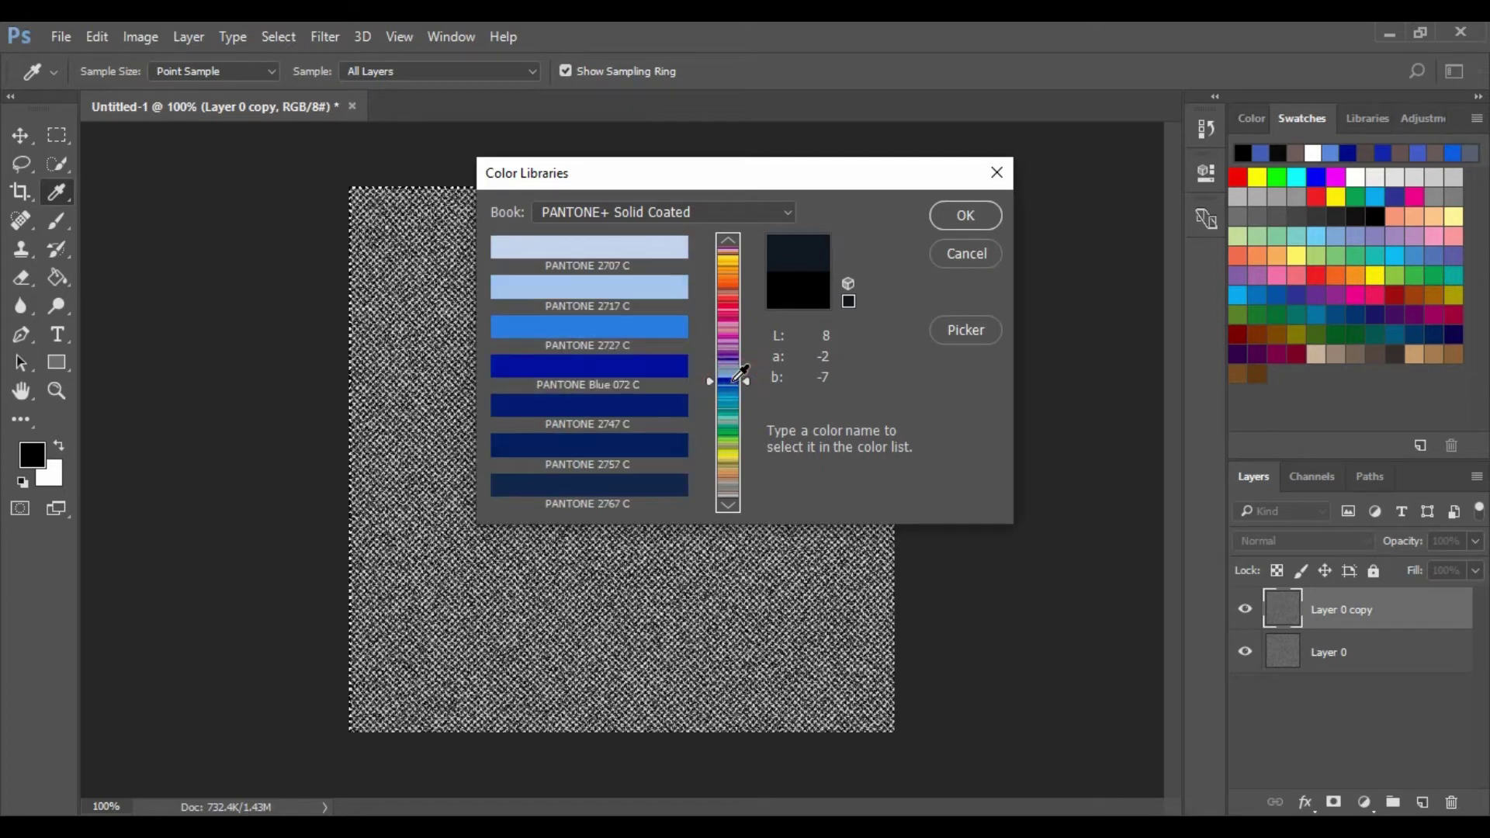
{"action": "left_click", "coordinate": [737, 379]}
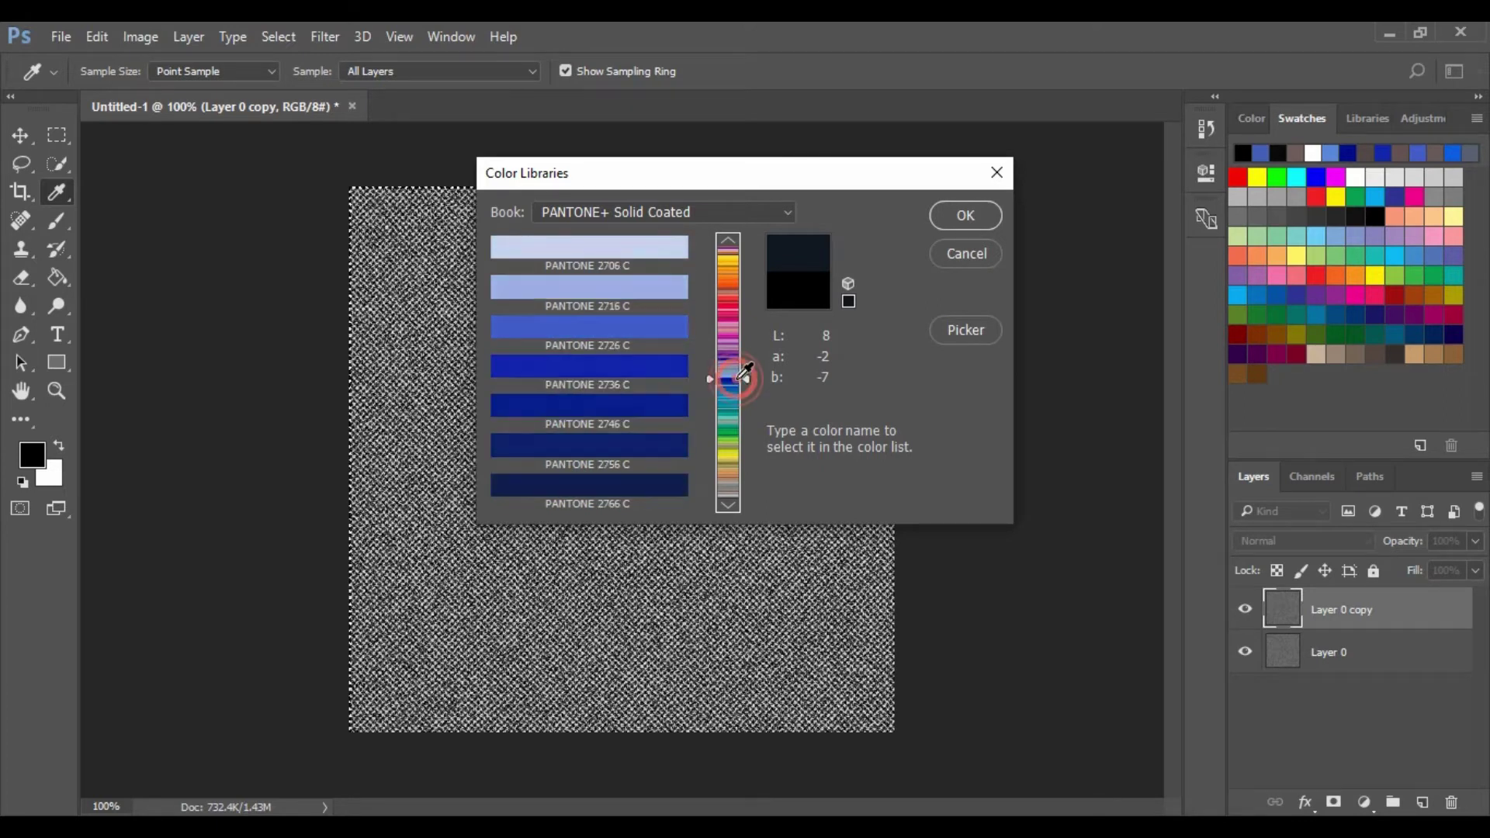
{"action": "left_click", "coordinate": [631, 371]}
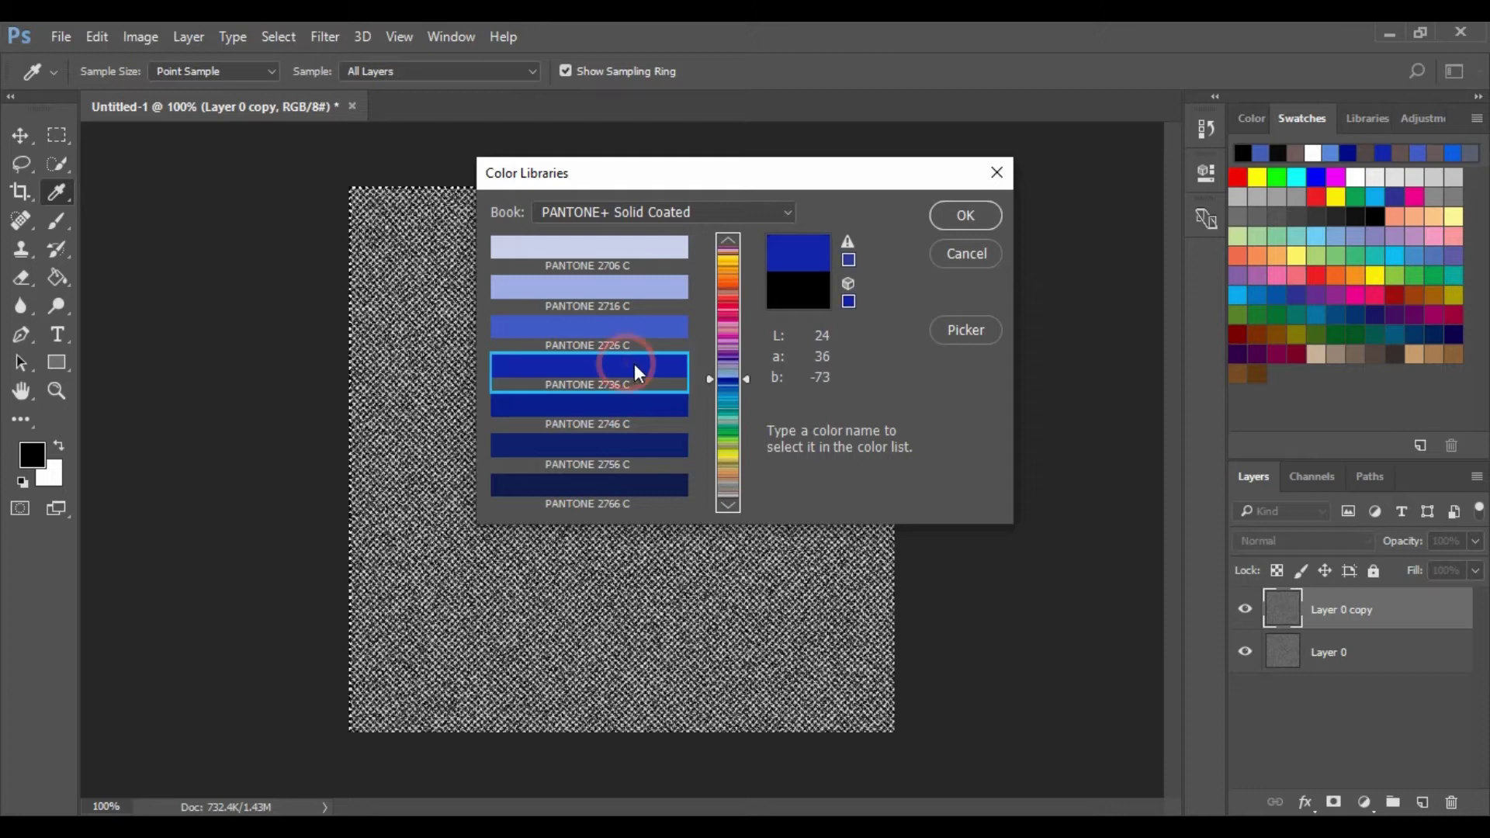
{"action": "left_click", "coordinate": [953, 214]}
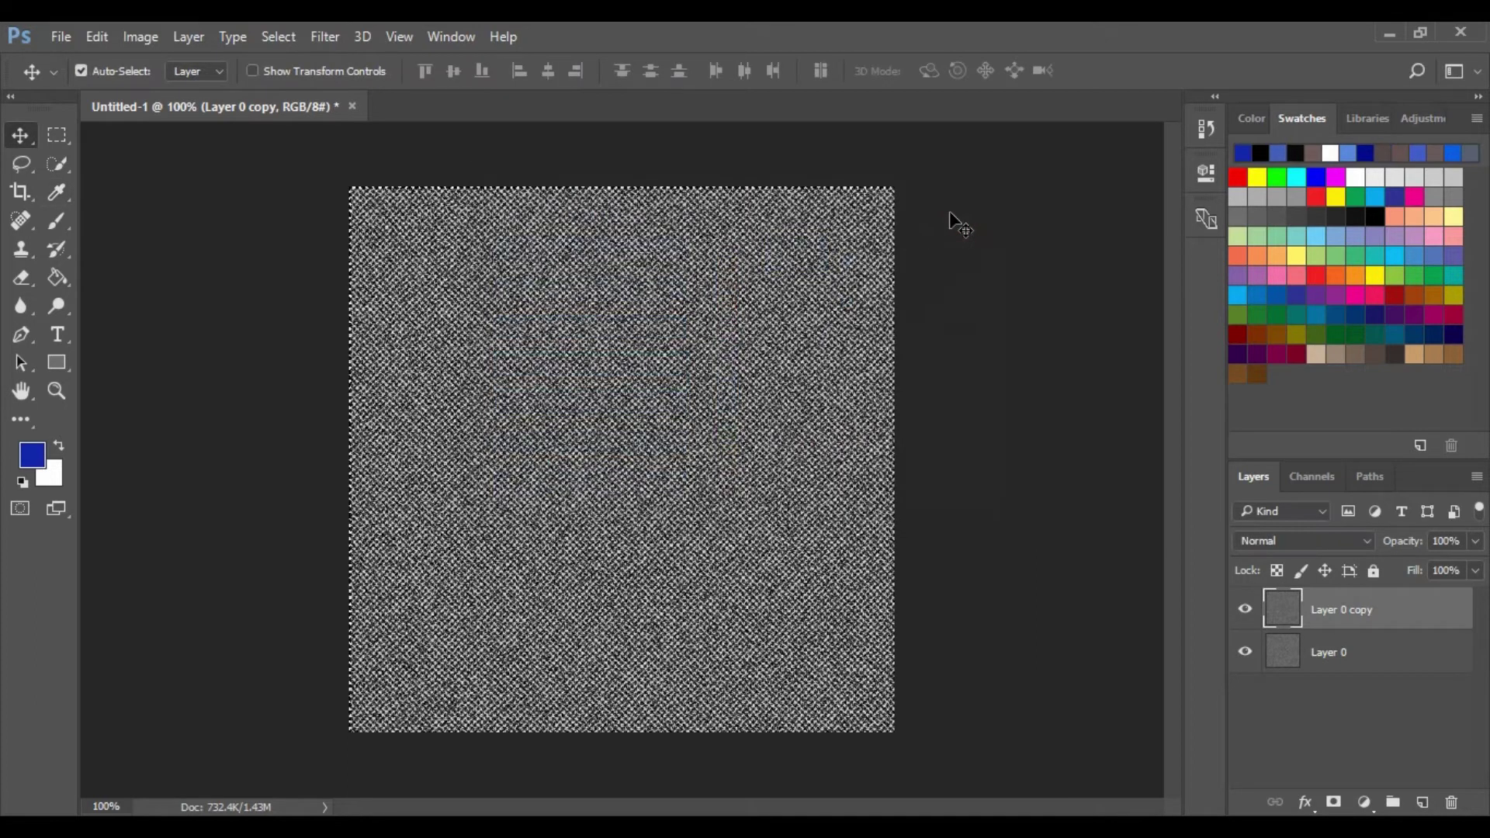
{"action": "key", "text": "alt+BackSpace"}
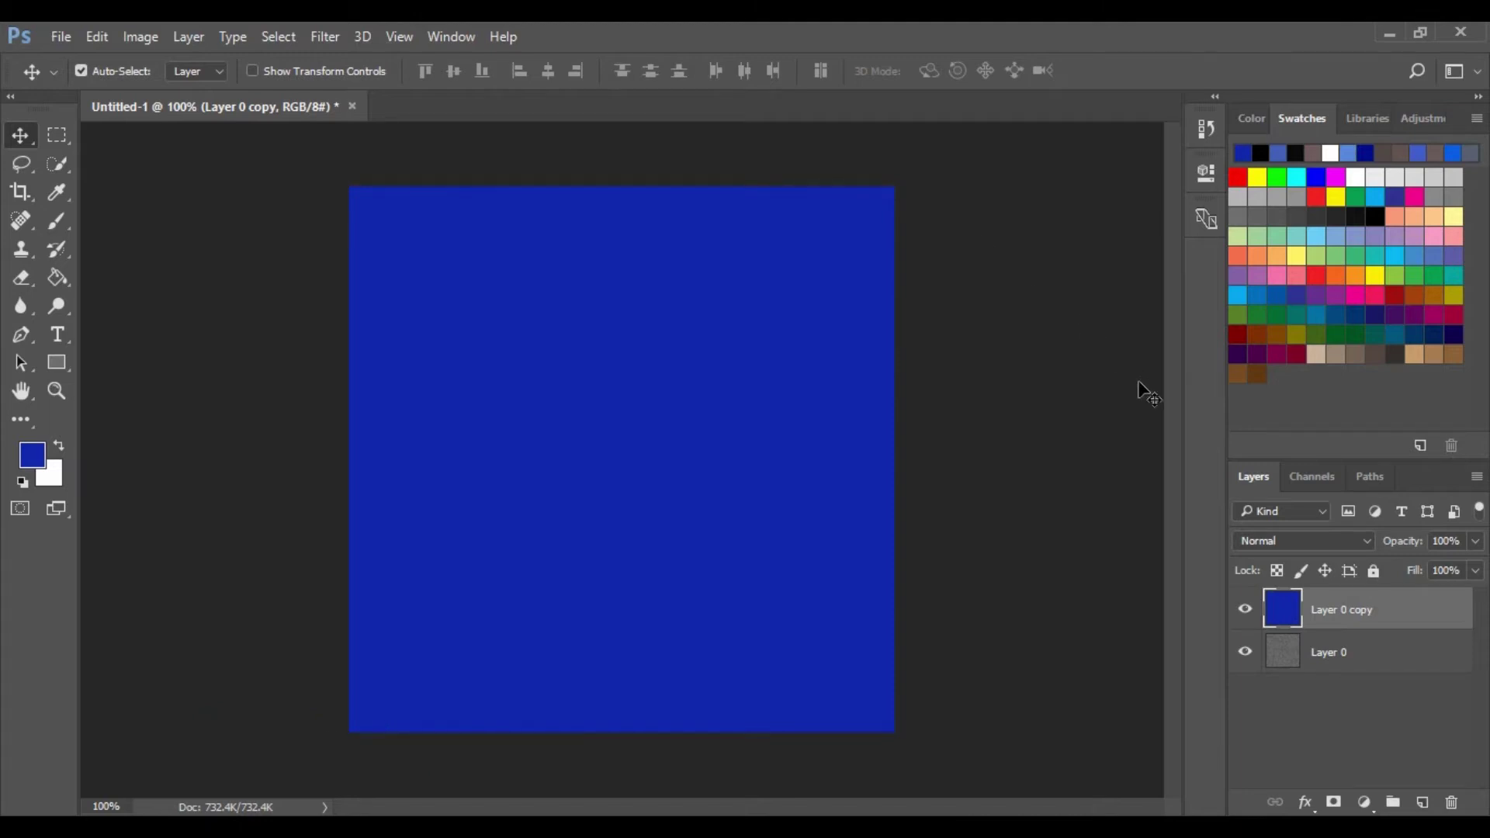
Set the blue Layer 0 copy to Multiply blend mode over the noisy dots.
{"action": "left_click", "coordinate": [1347, 539]}
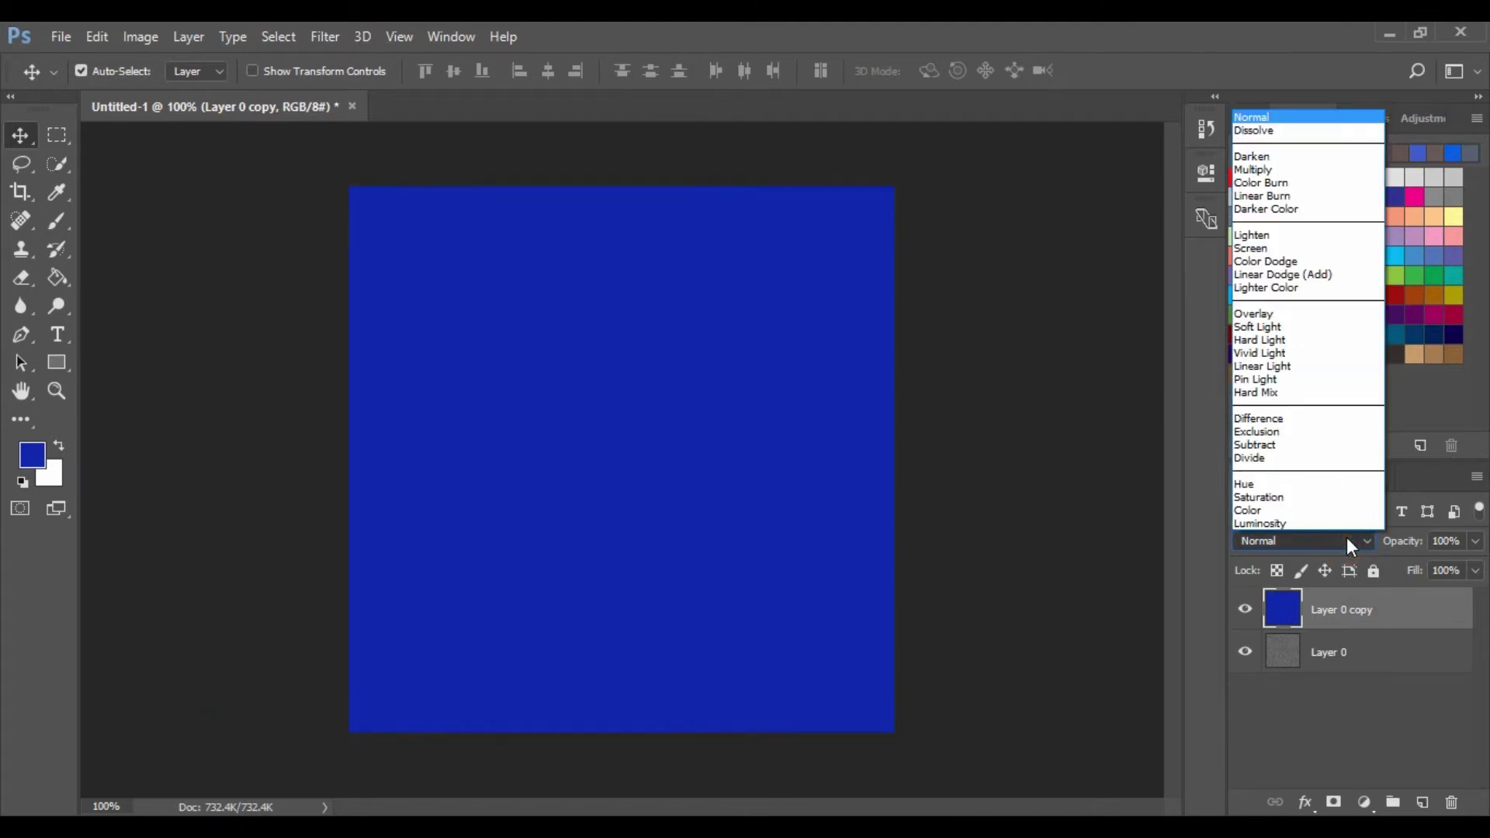
{"action": "left_click", "coordinate": [1334, 169]}
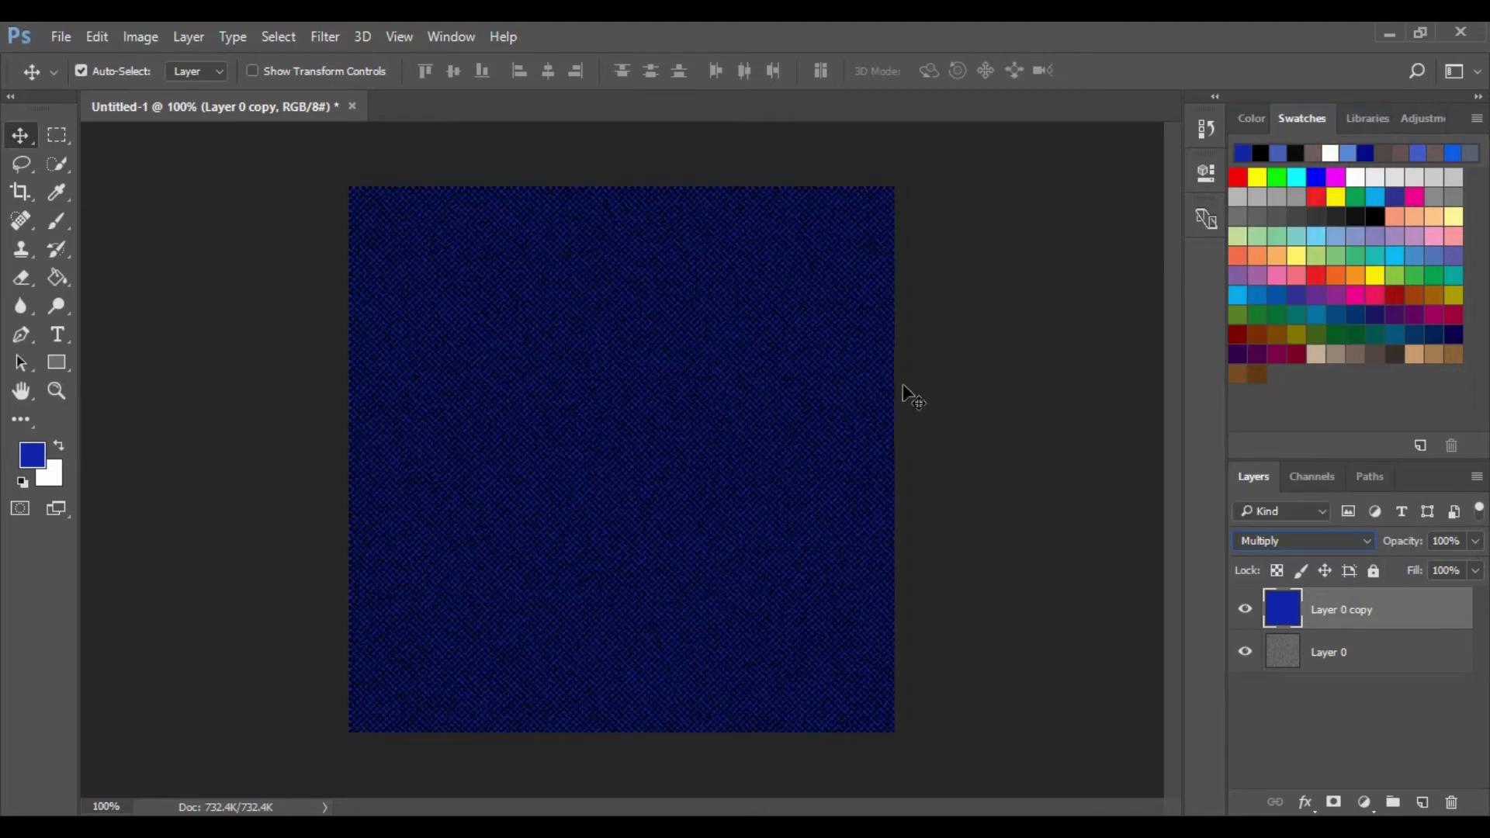
{"action": "left_click", "coordinate": [60, 394]}
{"action": "mouse_move", "coordinate": [565, 446]}
{"action": "left_mouse_down"}
{"action": "mouse_move", "coordinate": [685, 456]}
{"action": "mouse_move", "coordinate": [585, 498]}
{"action": "left_mouse_up"}
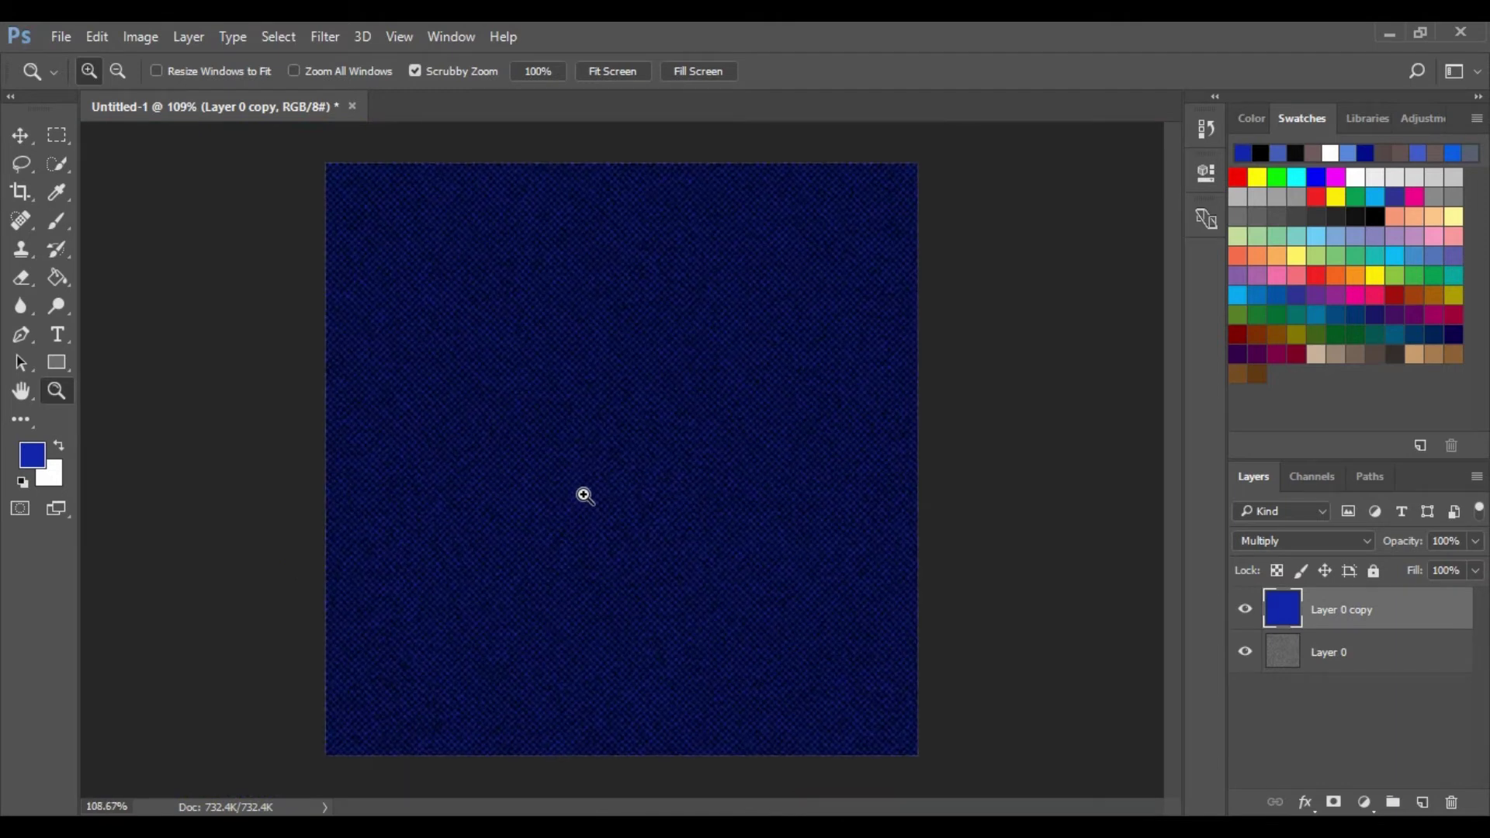
{"action": "left_click", "coordinate": [22, 136]}
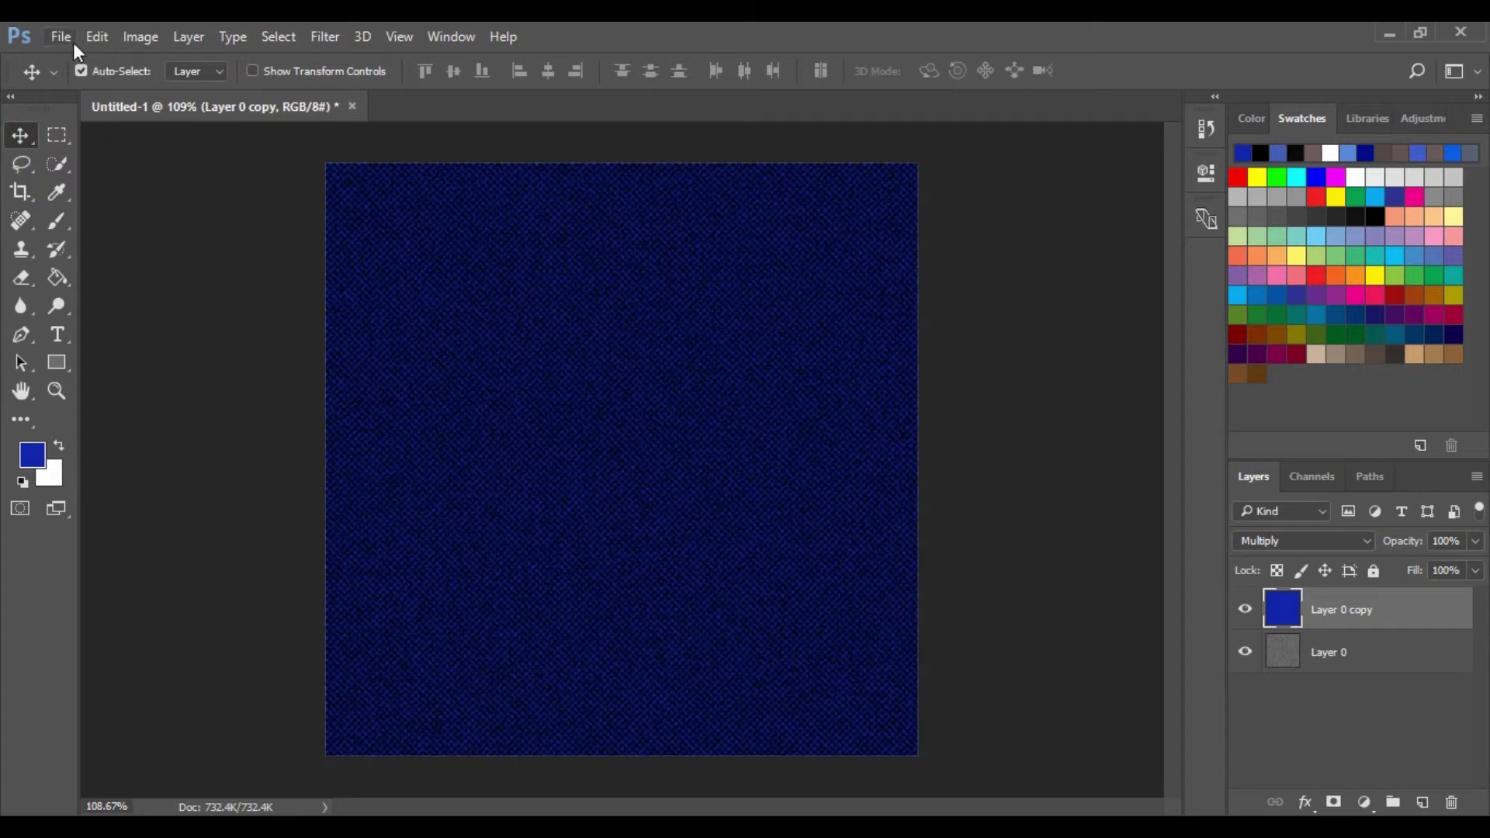
Create a new 500x500 px white document with default black and white colours.
{"action": "left_click", "coordinate": [66, 39]}
{"action": "left_click", "coordinate": [73, 60]}
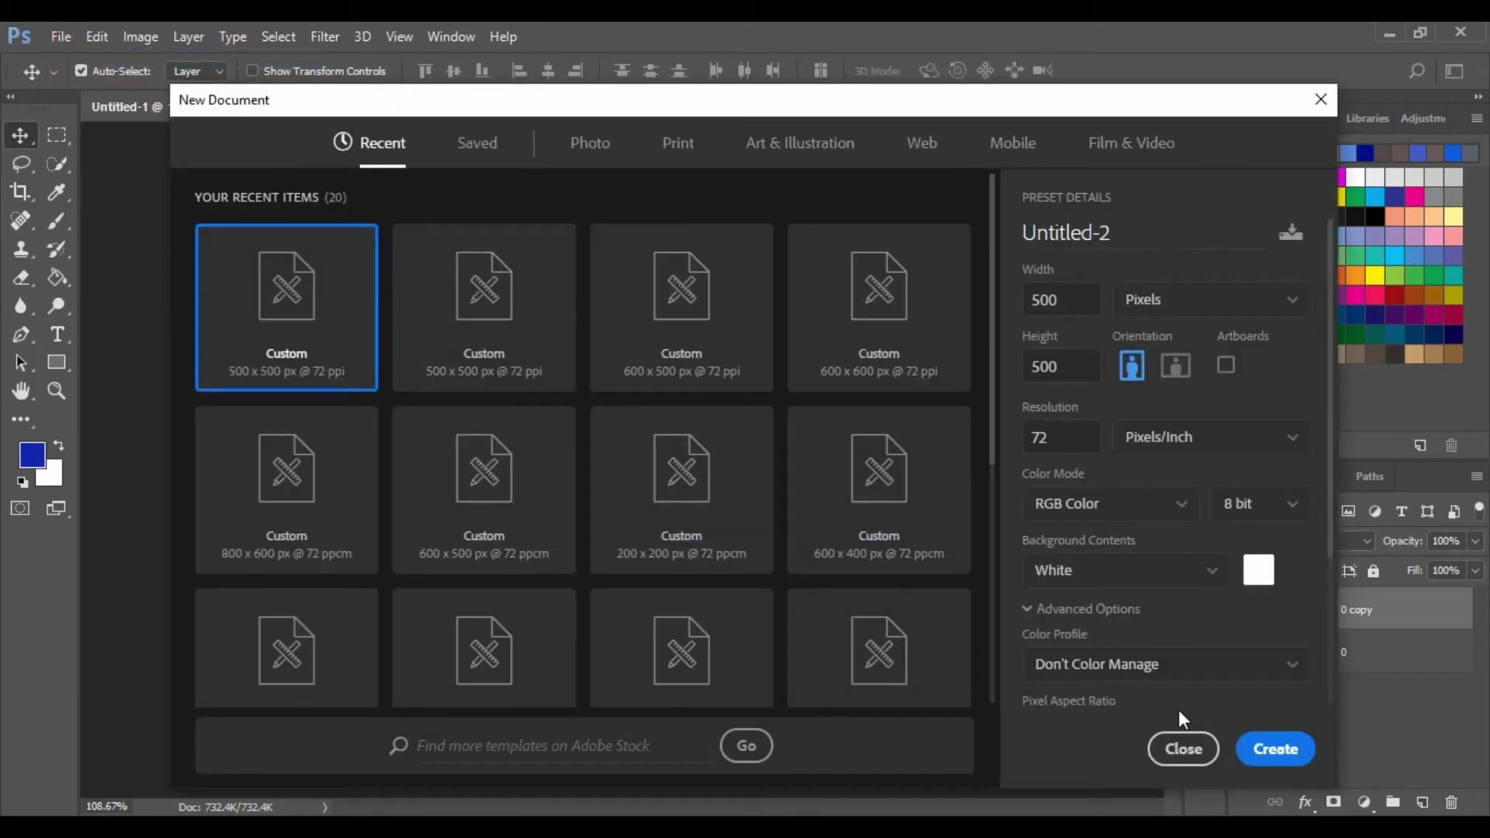
{"action": "left_click", "coordinate": [1265, 750]}
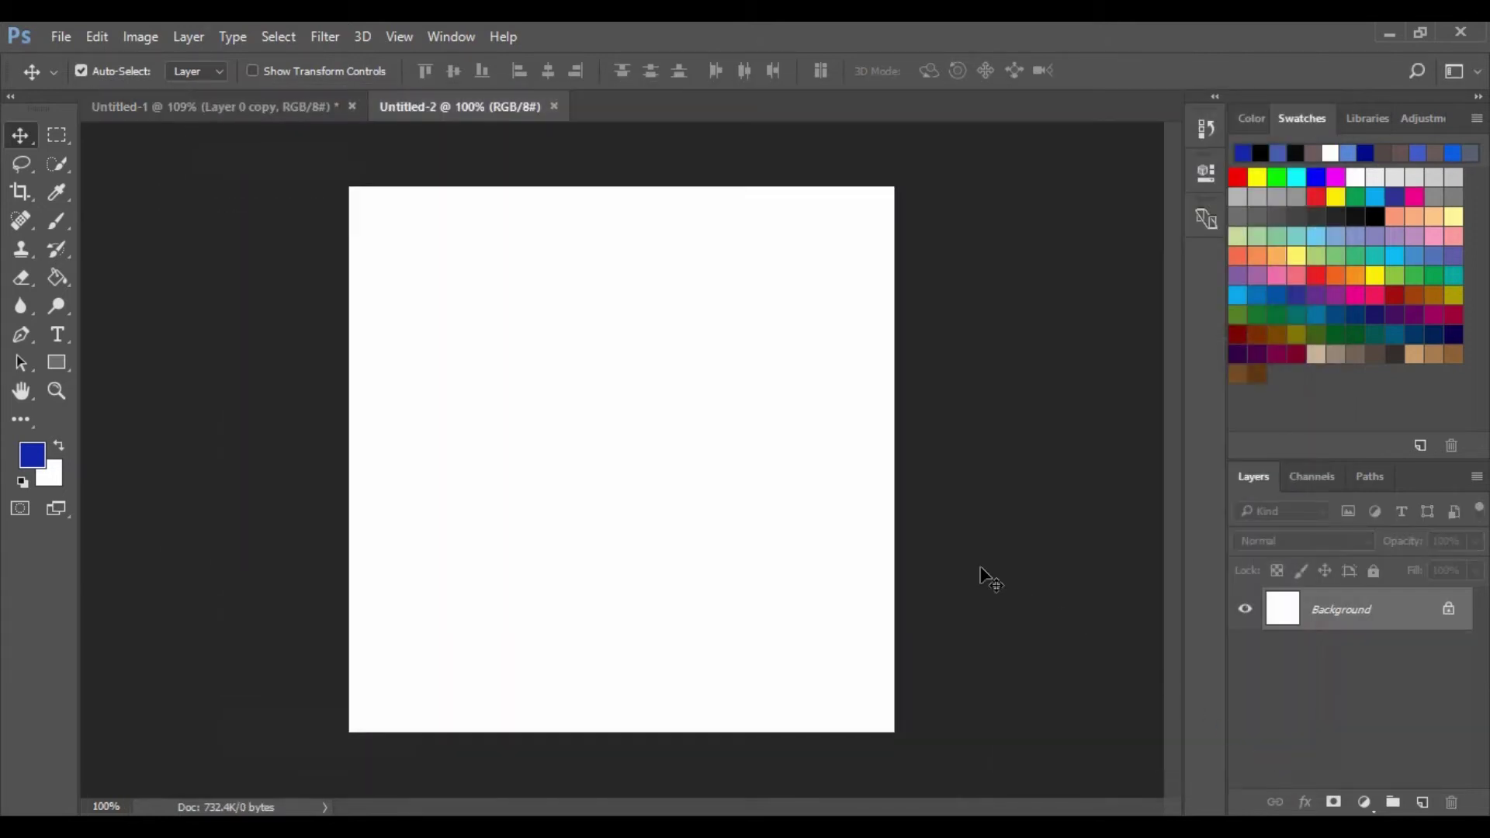
{"action": "left_click", "coordinate": [21, 482]}
Apply a Line Halftone Pattern at size 1, contrast 3, to the new canvas.
{"action": "left_click", "coordinate": [325, 36]}
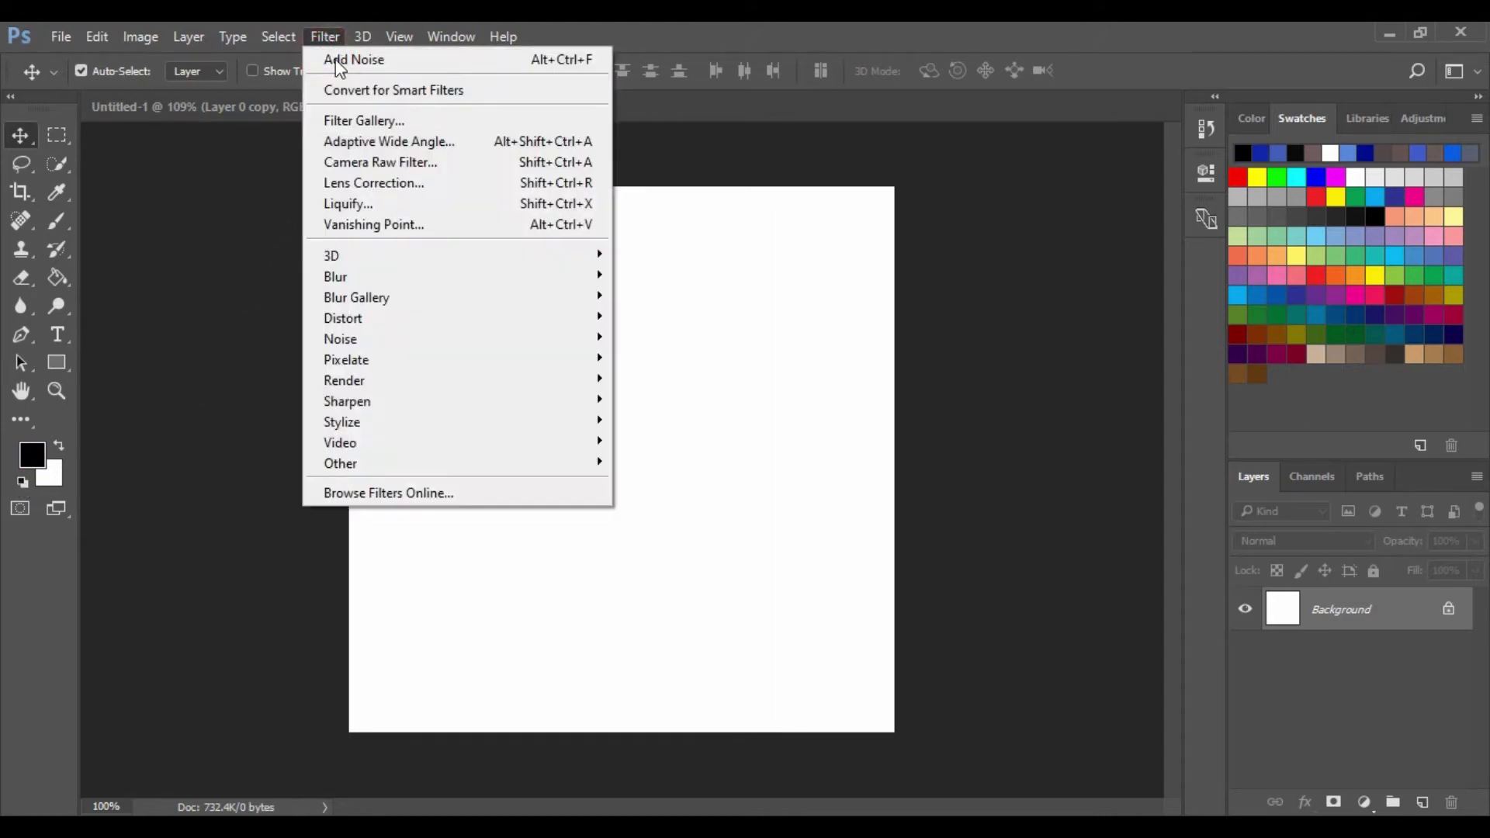
{"action": "left_click", "coordinate": [350, 121]}
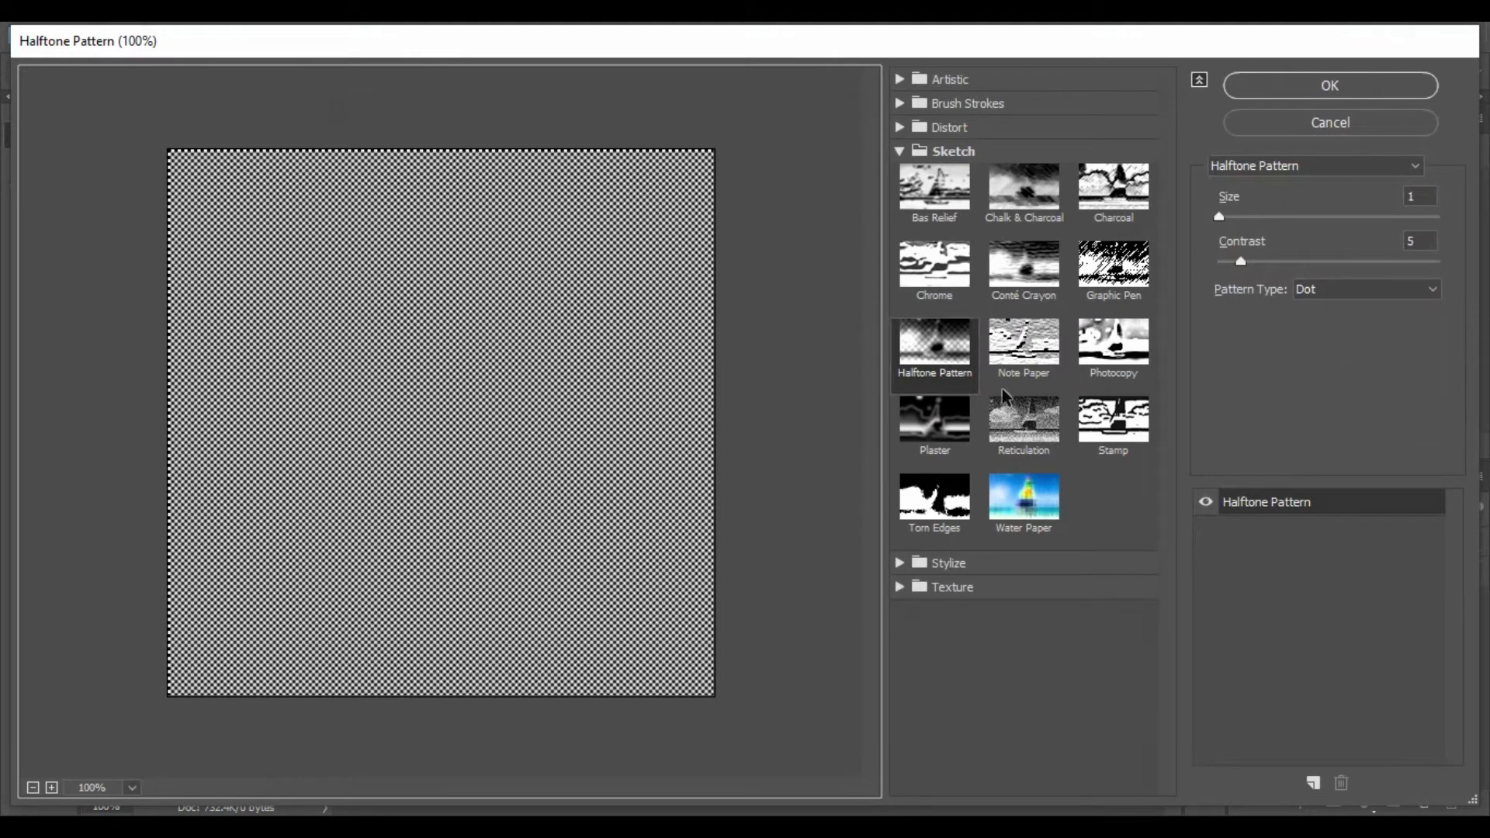
{"action": "left_click", "coordinate": [1417, 293]}
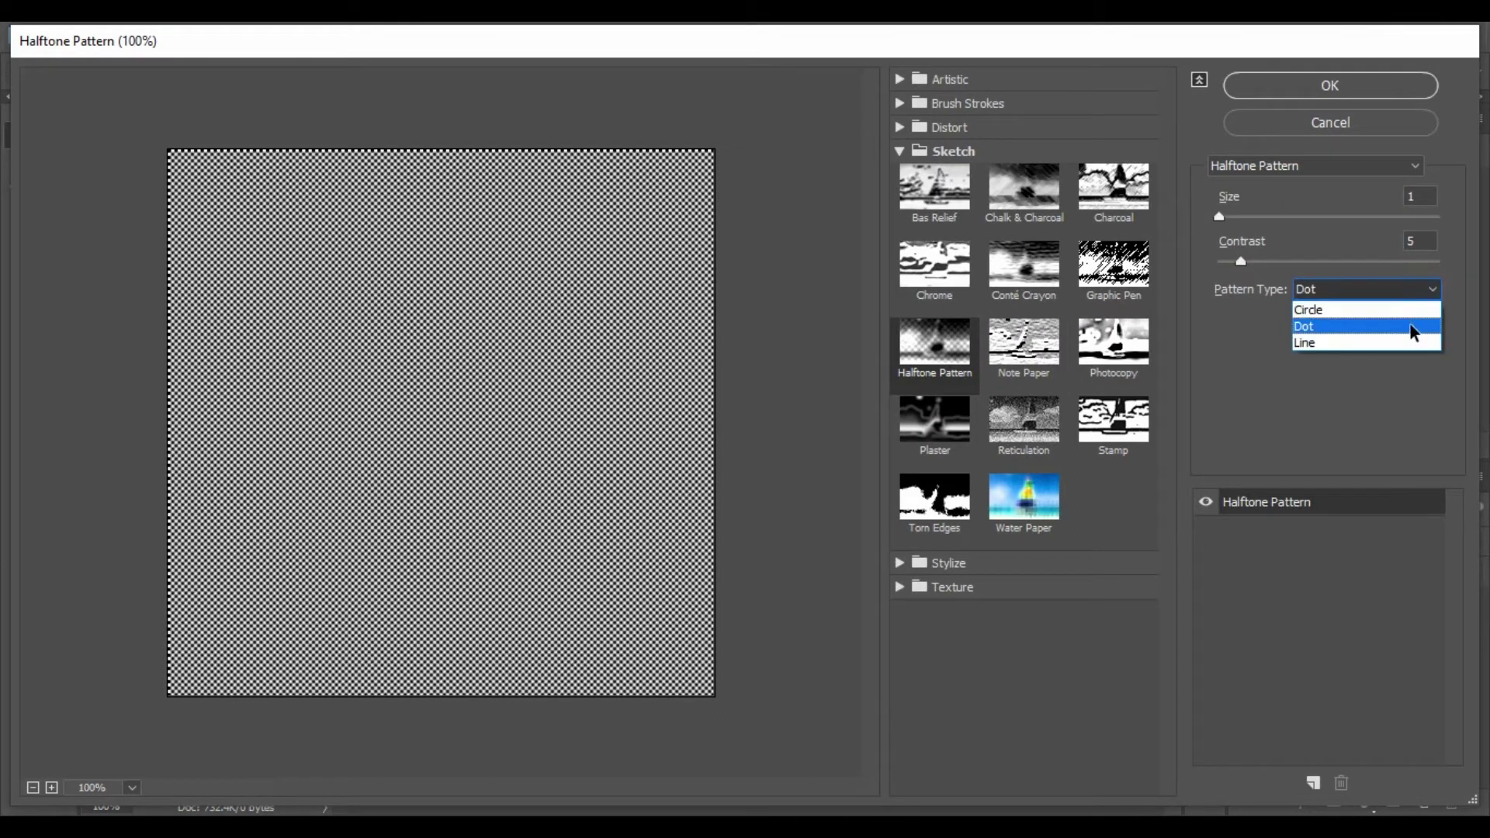
{"action": "left_click", "coordinate": [1414, 344]}
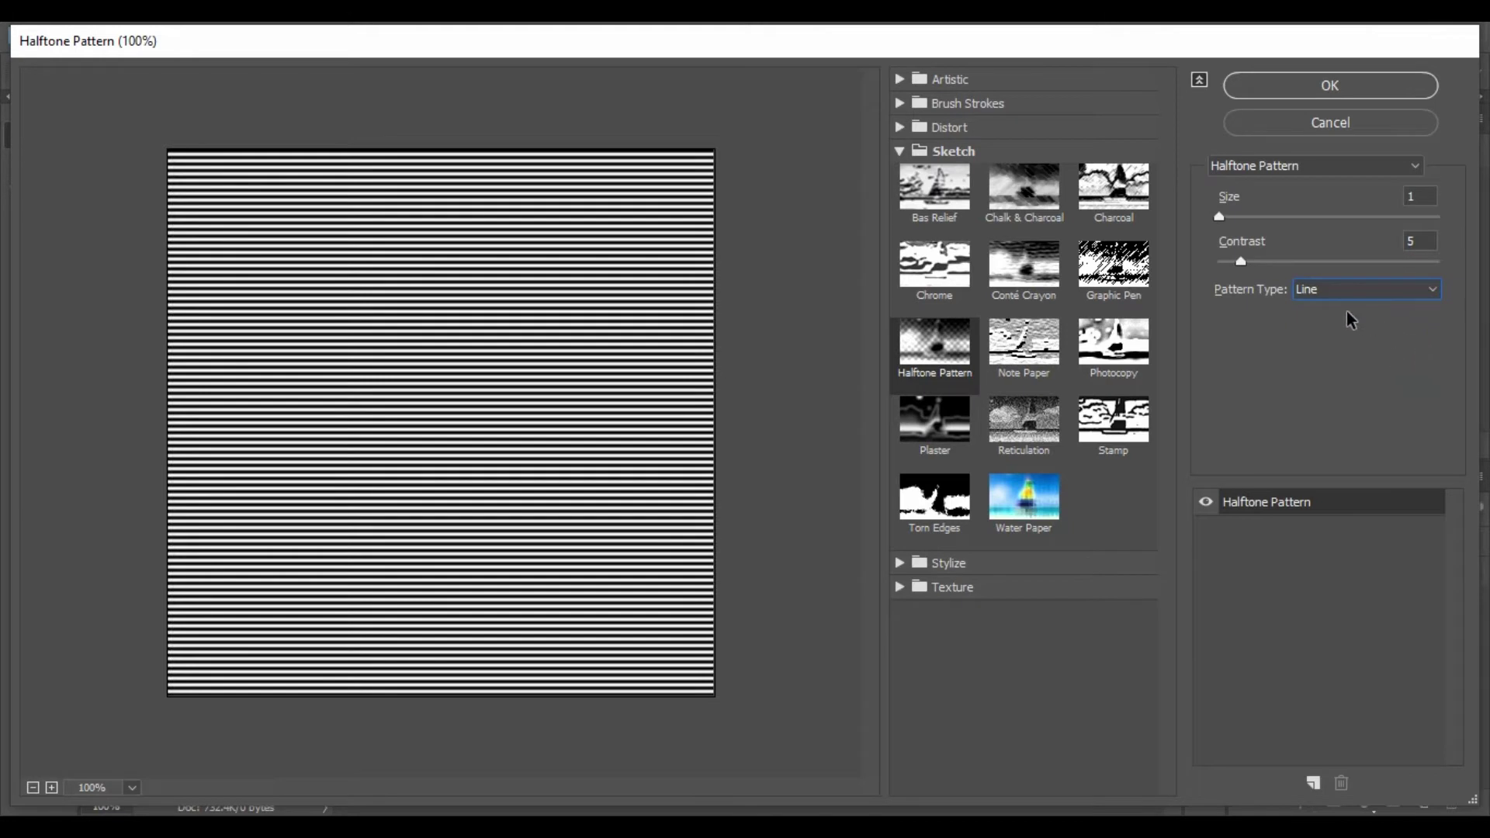
{"action": "left_click_drag", "start_coordinate": [1243, 265], "coordinate": [1232, 265]}
{"action": "left_click", "coordinate": [1327, 89]}
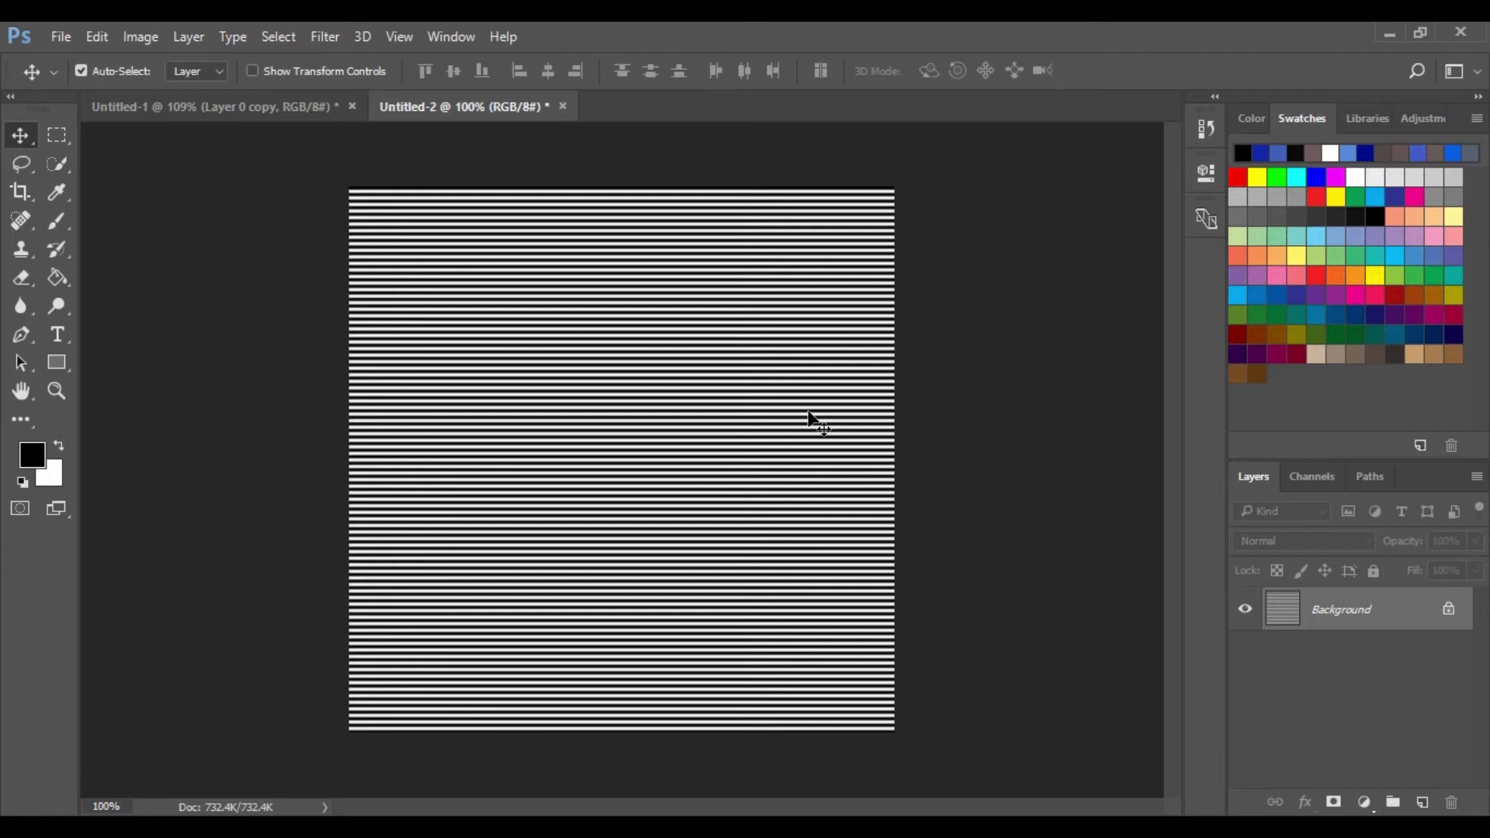
Apply a Darken Only Diffuse to the line pattern.
{"action": "left_click", "coordinate": [326, 36]}
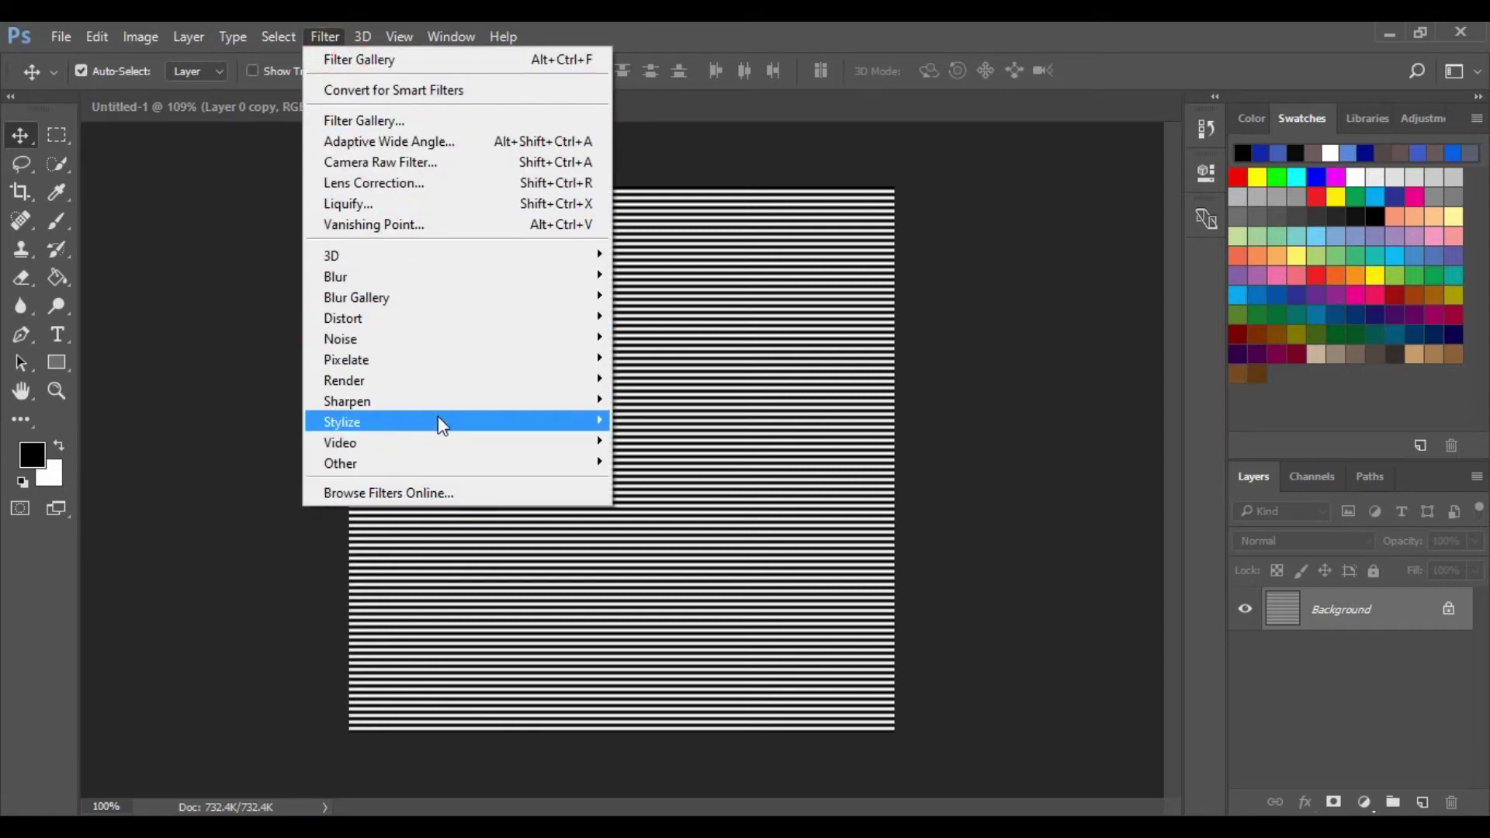
{"action": "mouse_move", "coordinate": [342, 422]}
{"action": "left_click", "coordinate": [644, 422]}
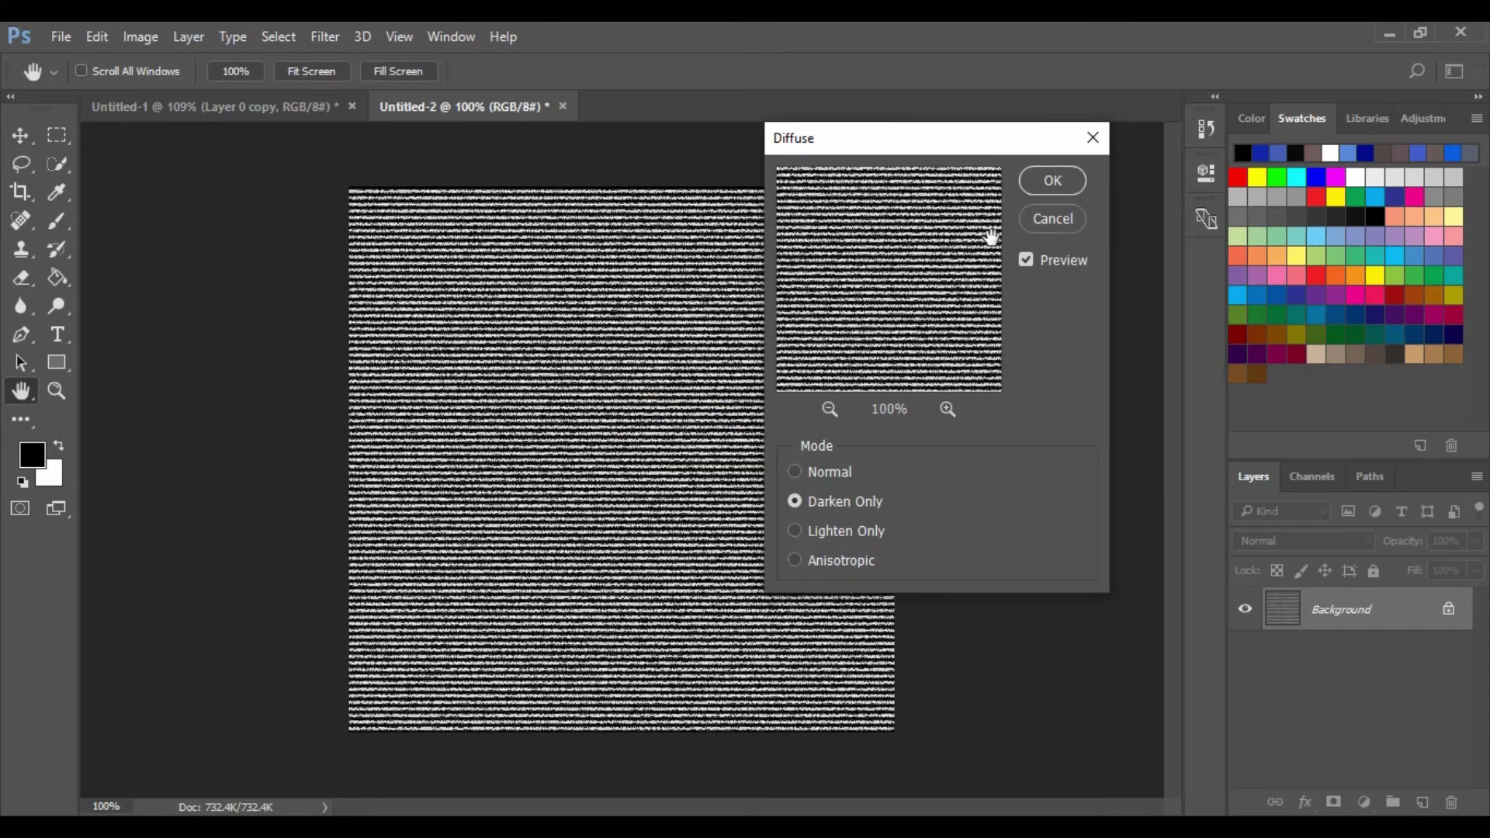
{"action": "left_click", "coordinate": [1040, 187]}
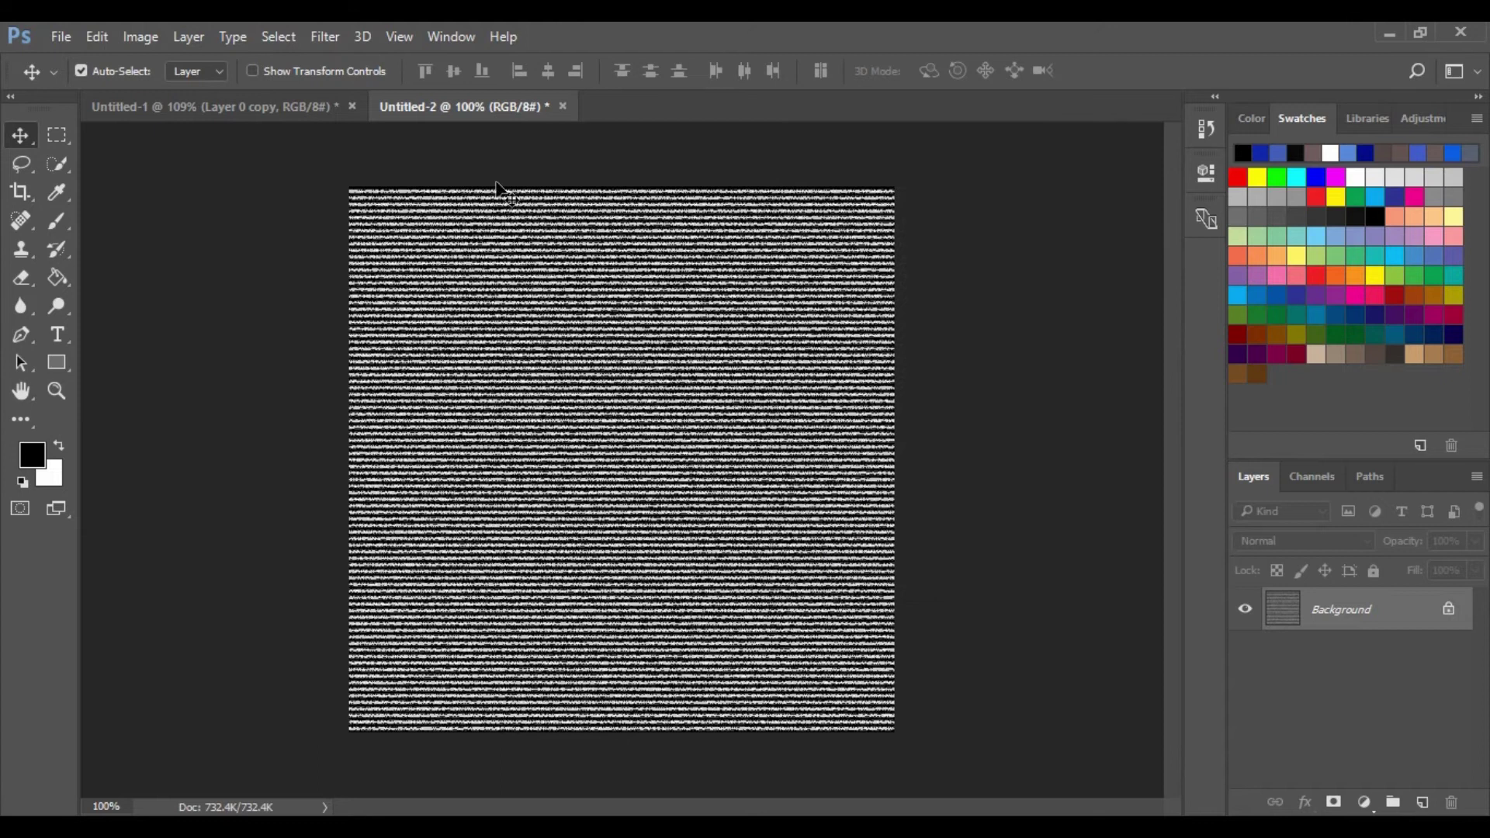
Add 7.73% Gaussian monochromatic noise to the lines.
{"action": "left_click", "coordinate": [326, 37]}
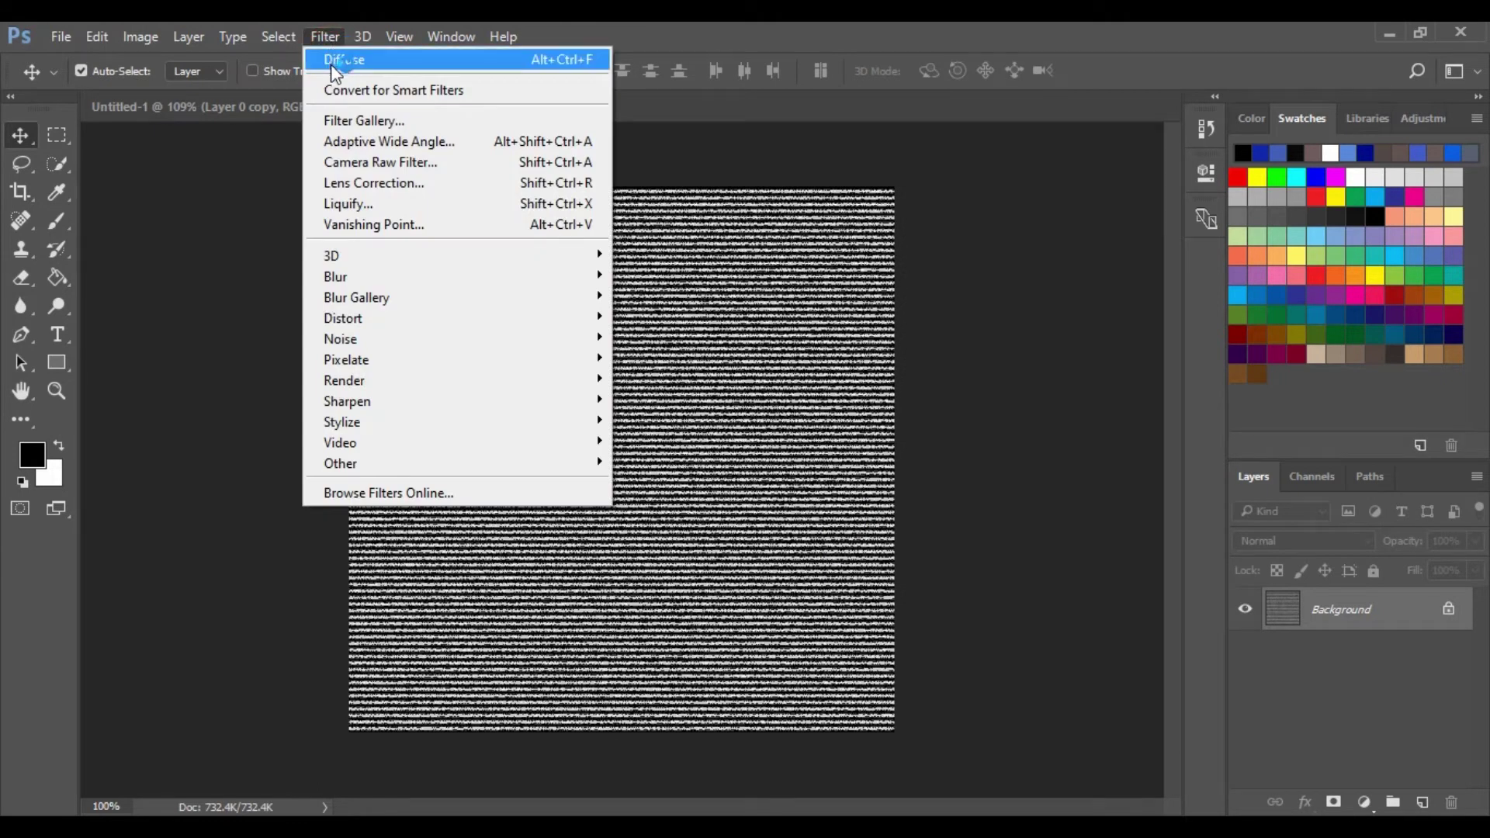
{"action": "mouse_move", "coordinate": [340, 339]}
{"action": "left_click", "coordinate": [658, 337]}
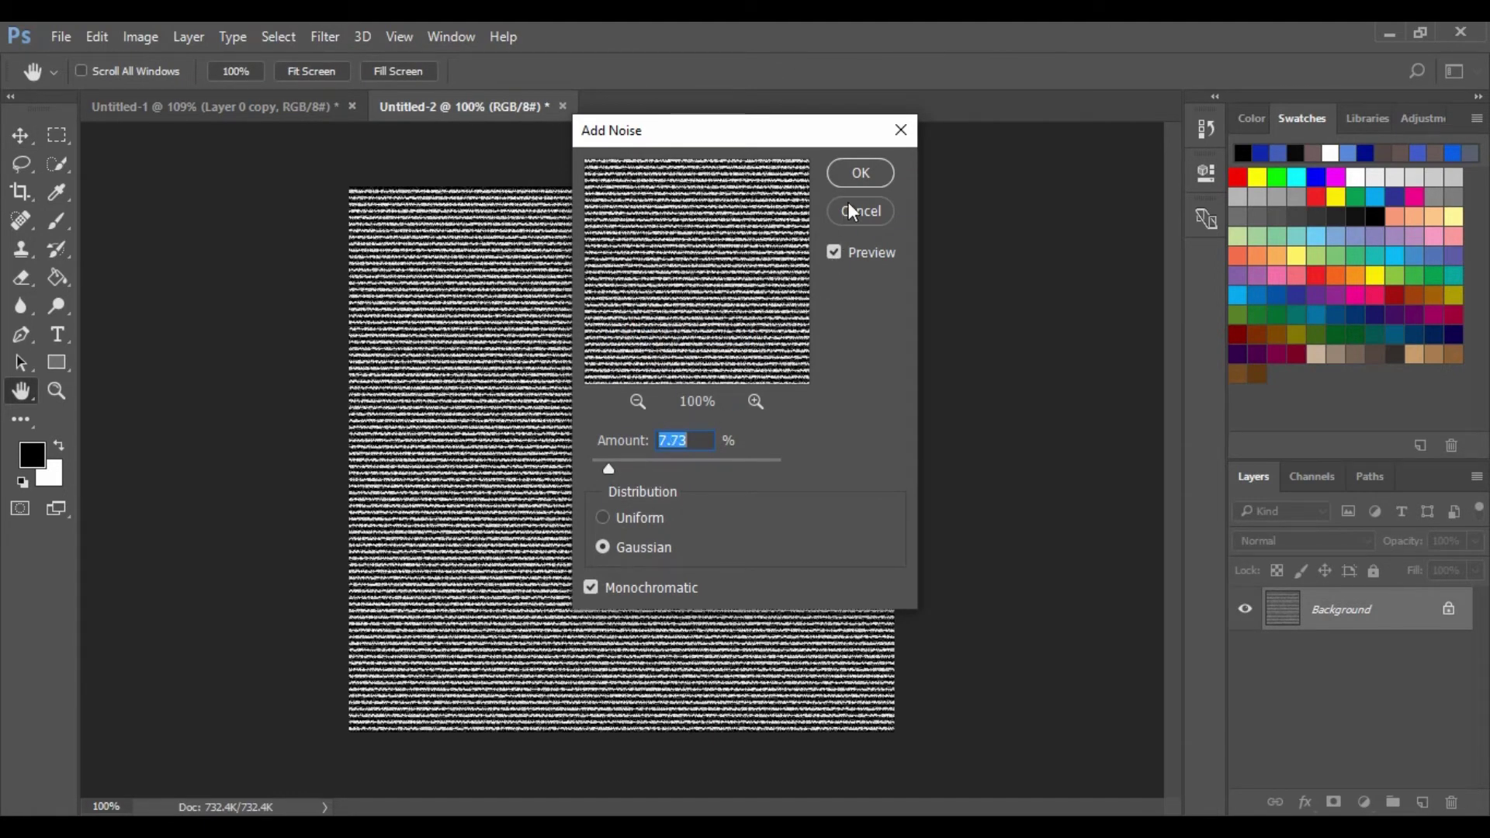
{"action": "left_click", "coordinate": [856, 174]}
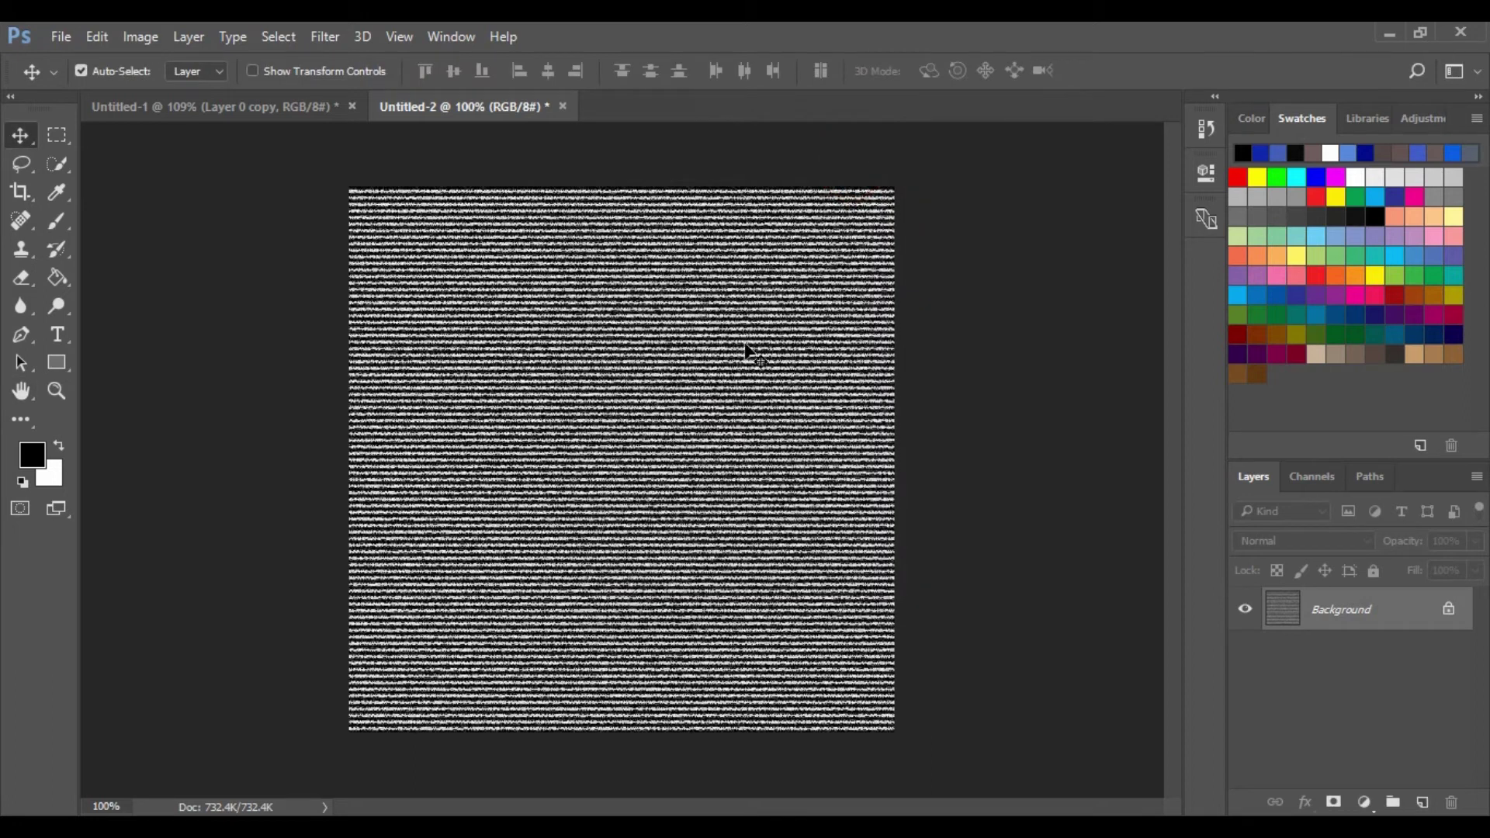
Unlock and duplicate Layer 0, rotate the copy 45°, and stretch it over the canvas.
{"action": "left_click", "coordinate": [1448, 609]}
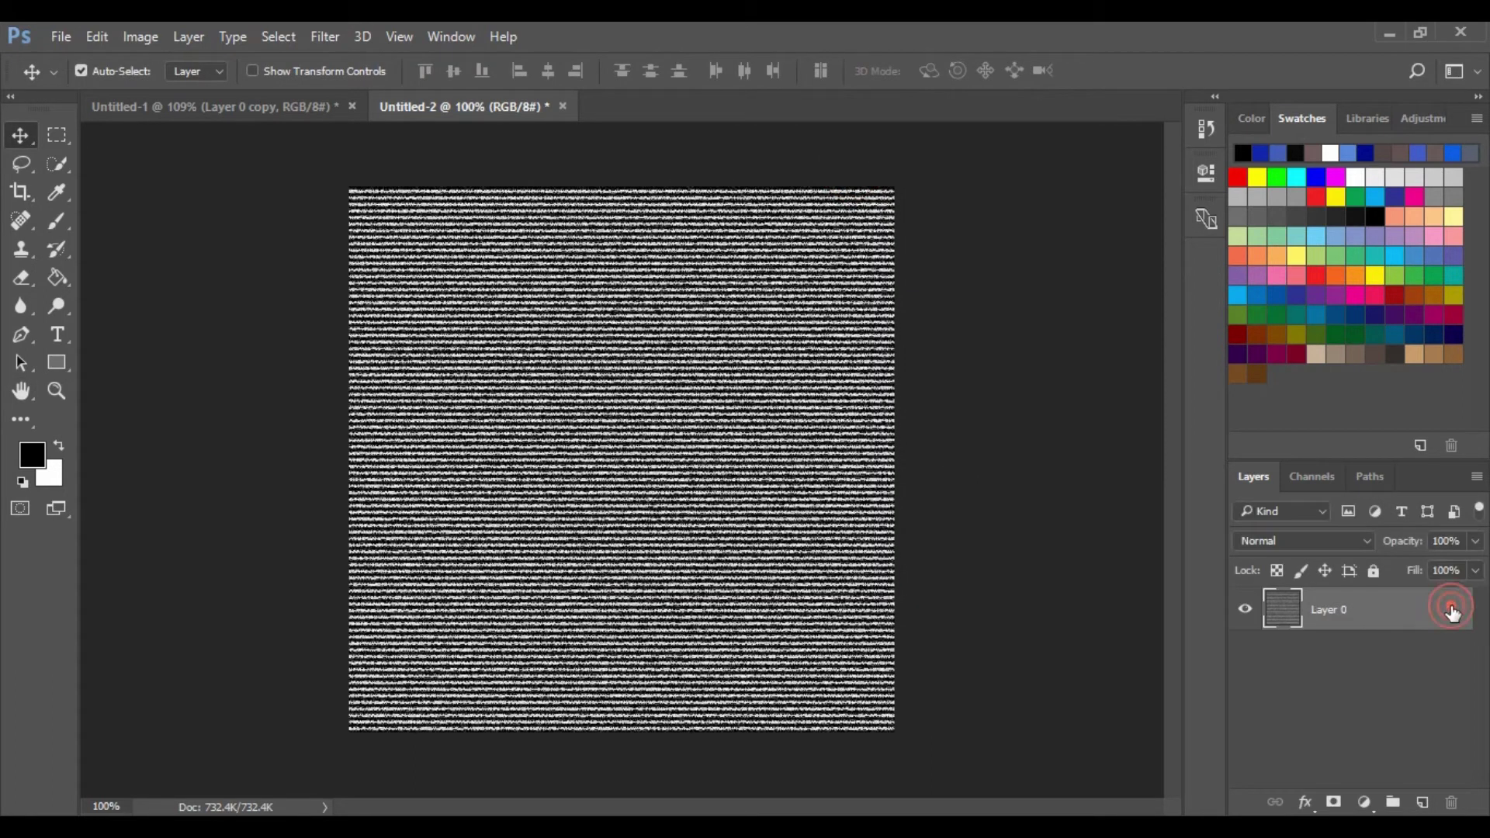
{"action": "left_click_drag", "start_coordinate": [1391, 618], "coordinate": [1422, 802]}
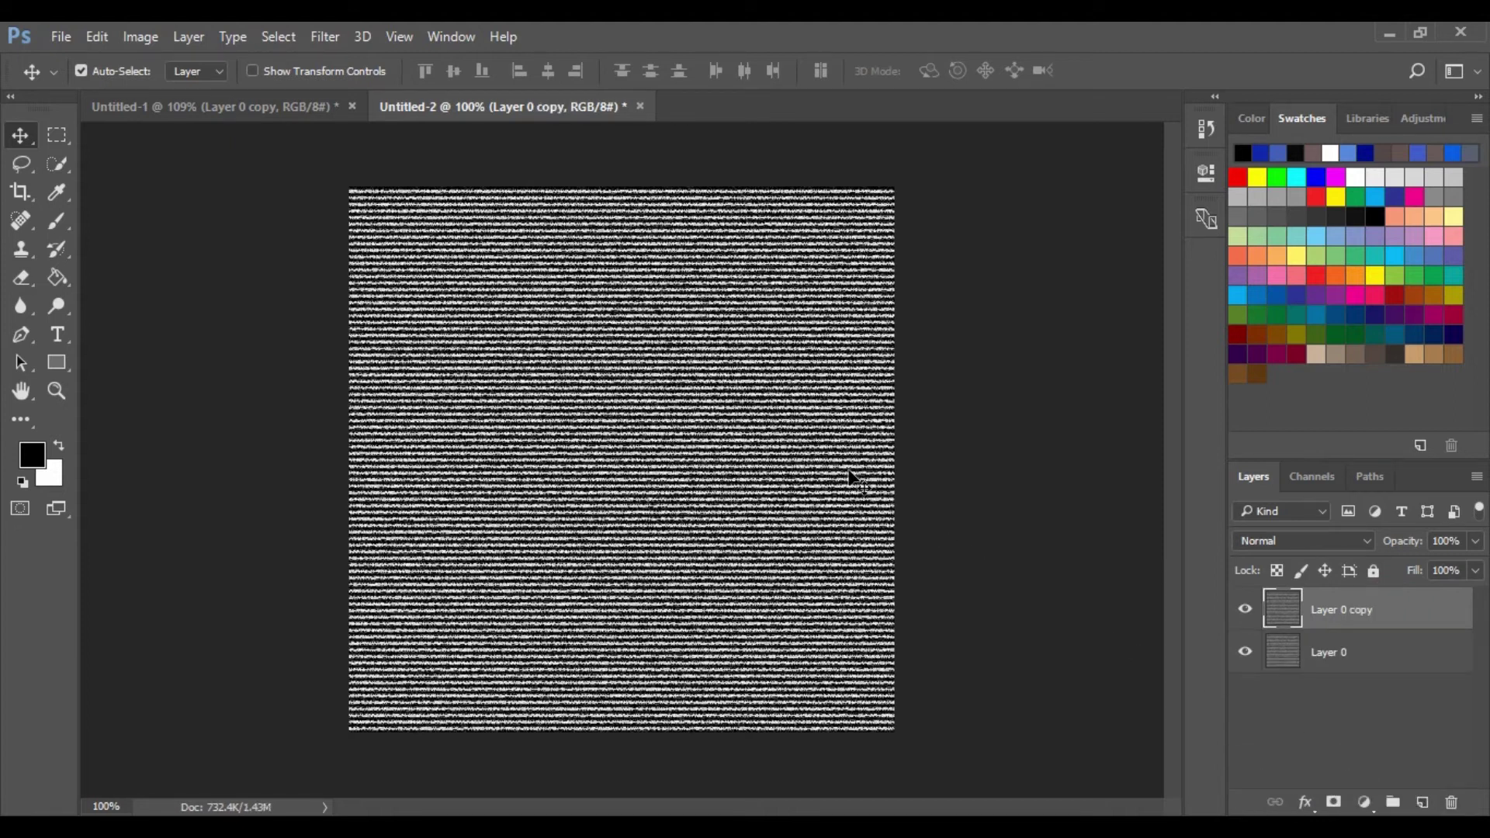
{"action": "key", "text": "ctrl+t"}
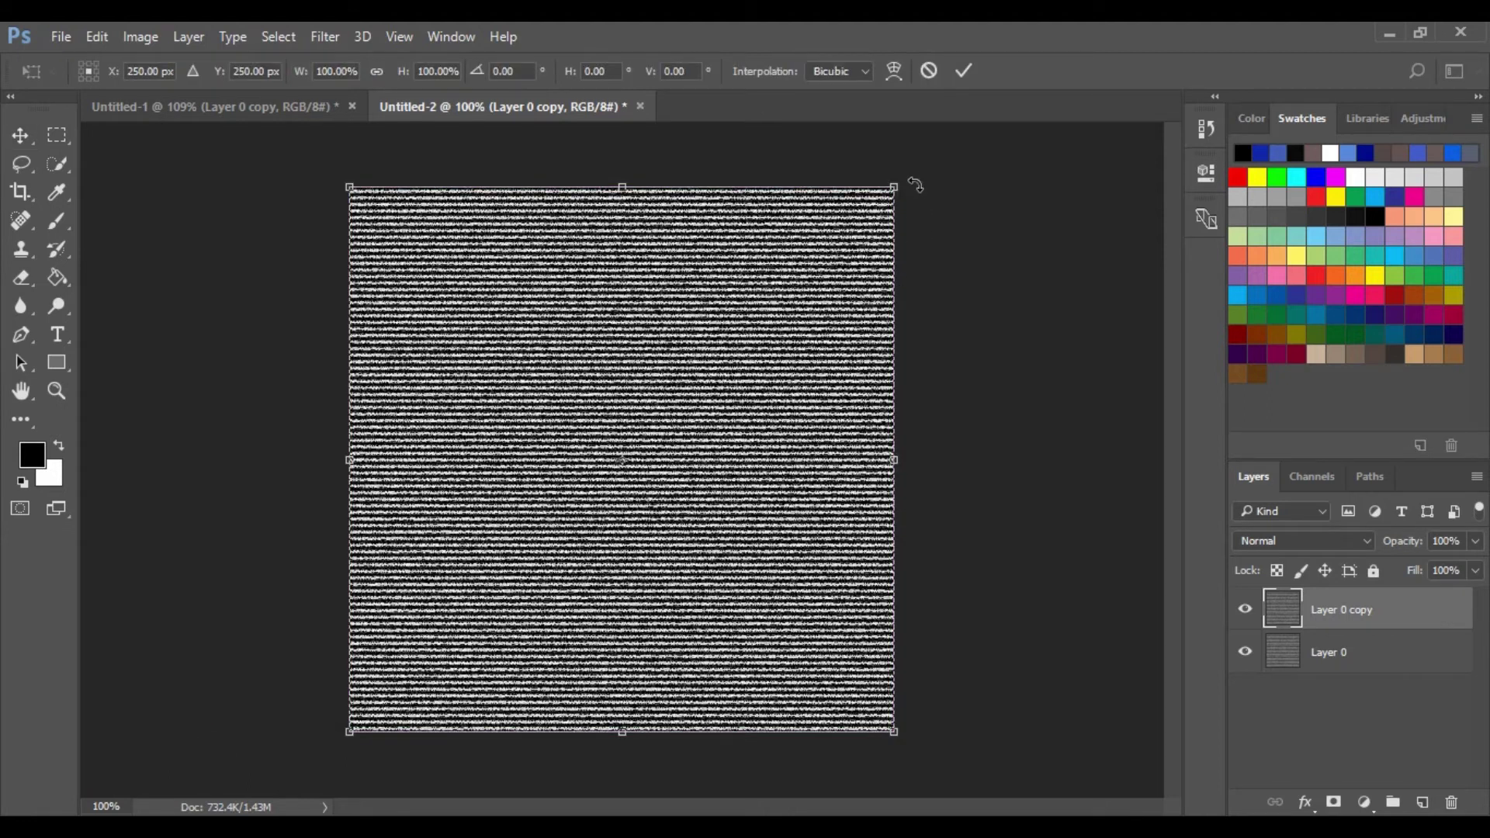
{"action": "left_click_drag", "start_coordinate": [911, 175], "coordinate": [970, 460]}
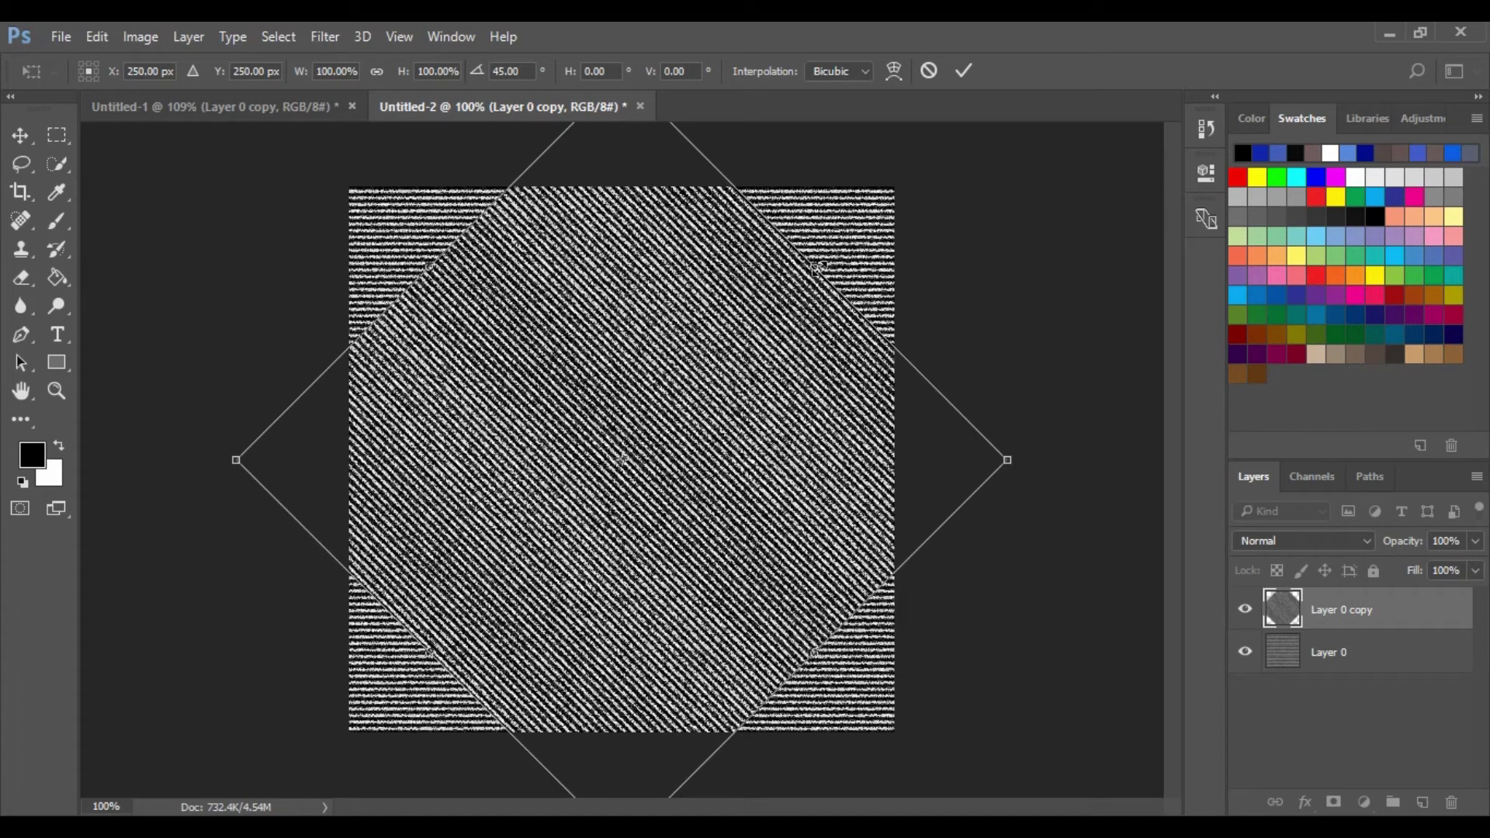
{"action": "left_click_drag", "start_coordinate": [817, 266], "coordinate": [895, 190]}
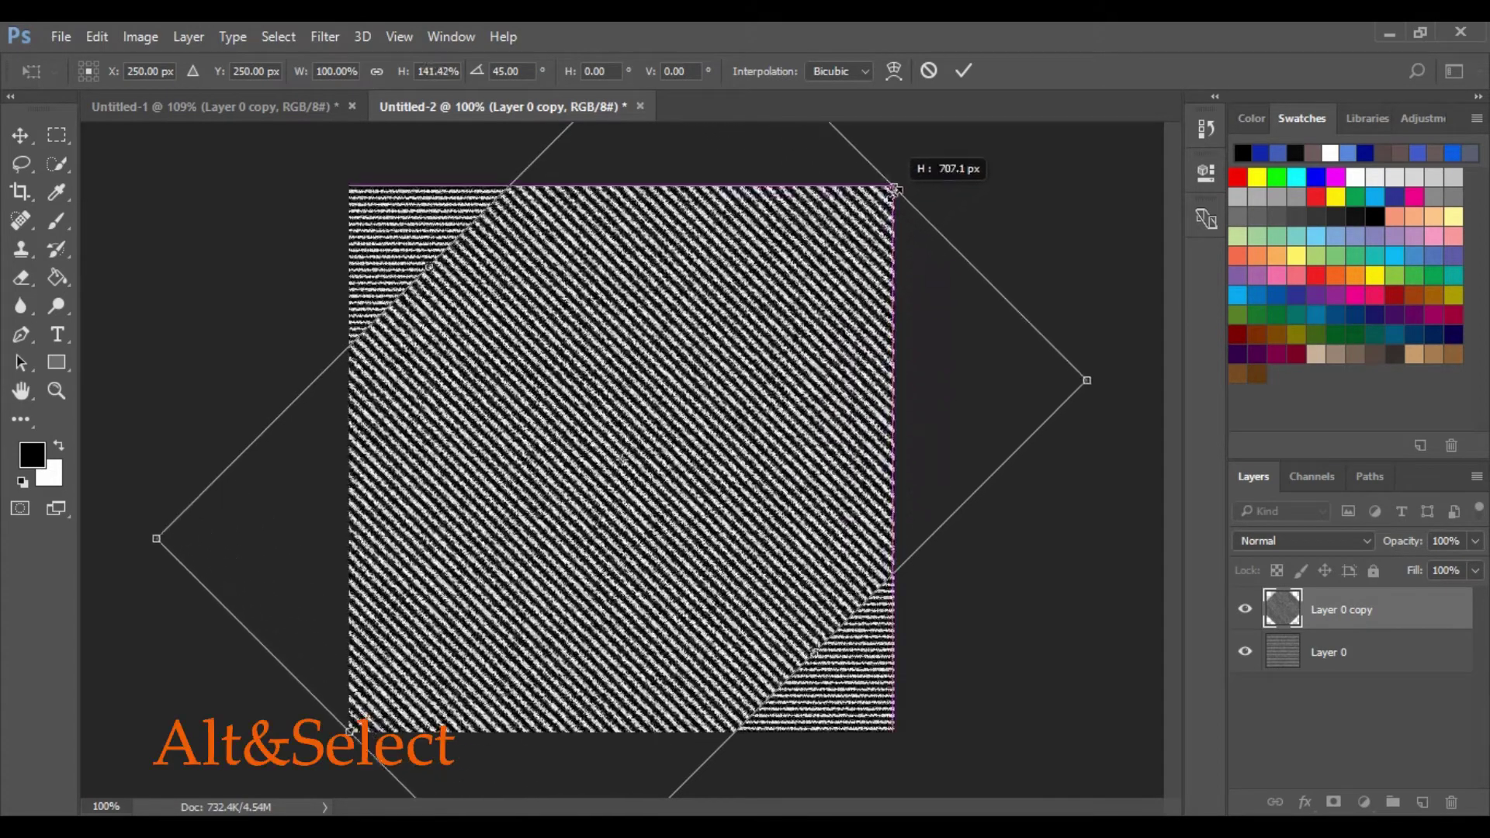
{"action": "mouse_move", "coordinate": [431, 265]}
{"action": "left_mouse_down"}
{"action": "mouse_move", "coordinate": [361, 176]}
{"action": "mouse_move", "coordinate": [342, 180]}
{"action": "left_mouse_up"}
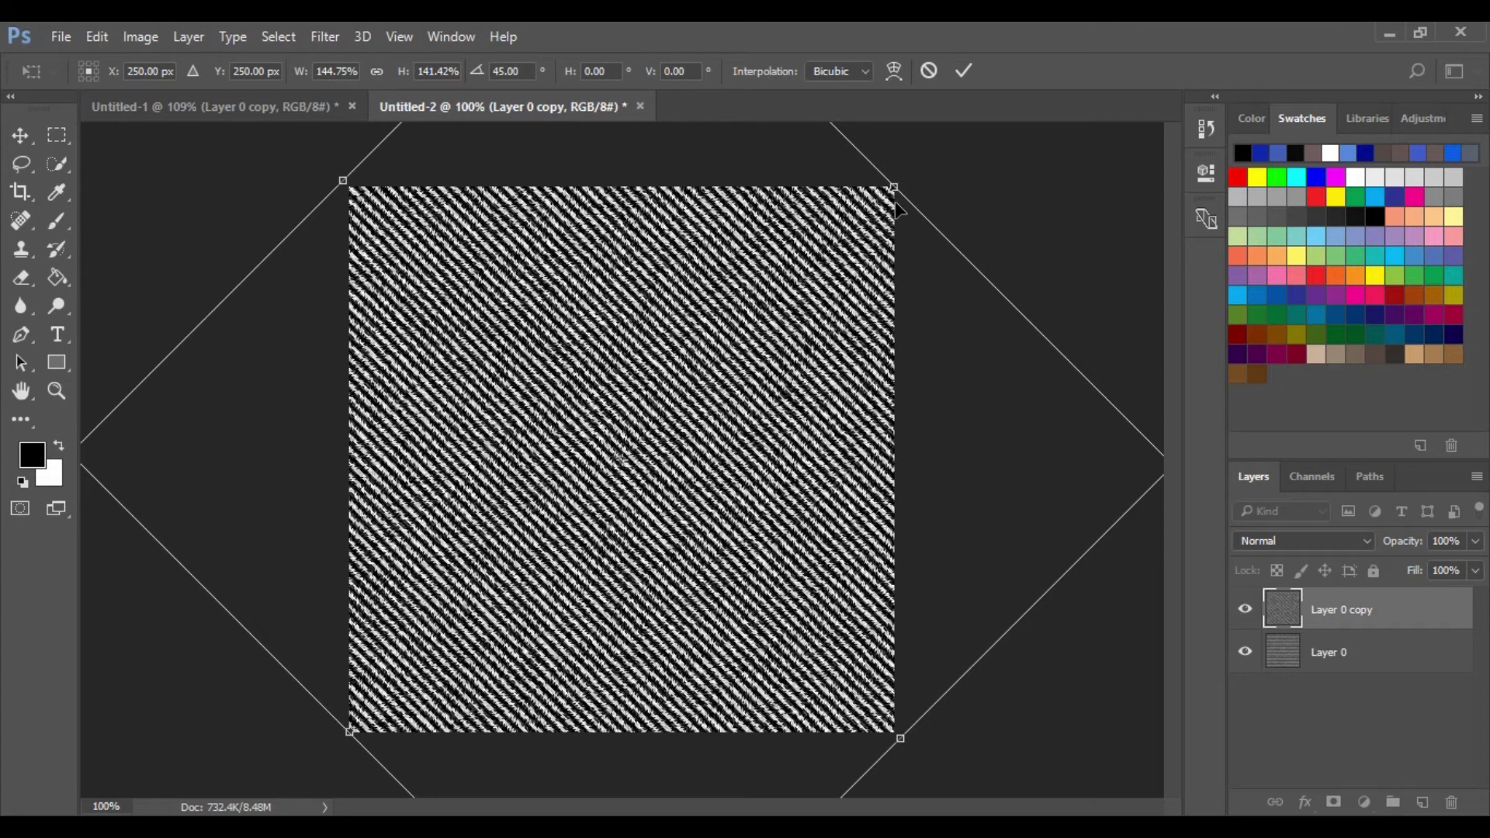
{"action": "left_click", "coordinate": [962, 72]}
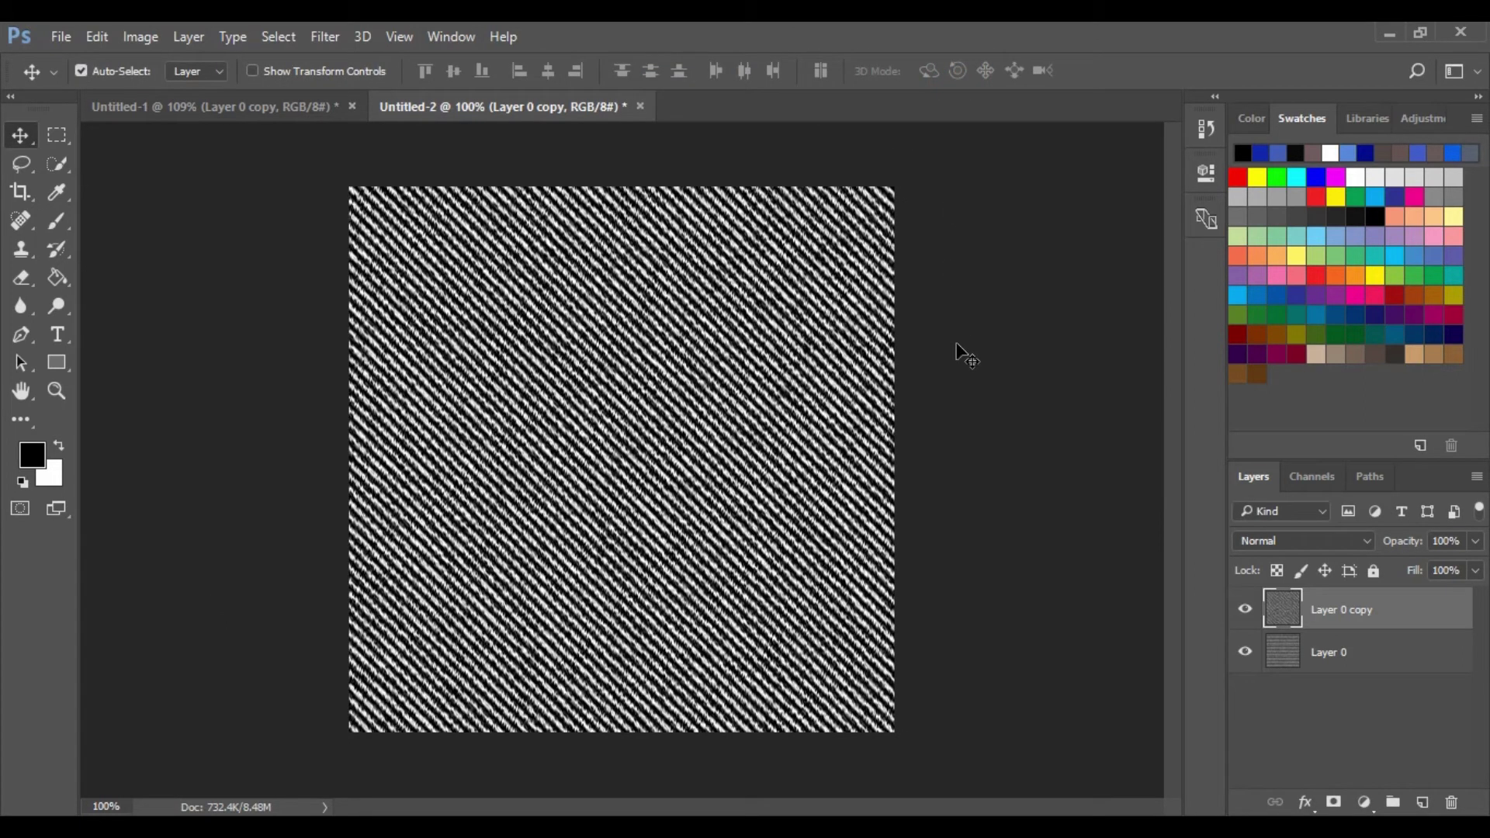
Merge Layer 0 with Layer 0 copy, then duplicate the result as Layer 0 copy 2.
{"action": "left_click", "coordinate": [1357, 661], "text": "shift"}
{"action": "right_click", "coordinate": [1356, 656]}
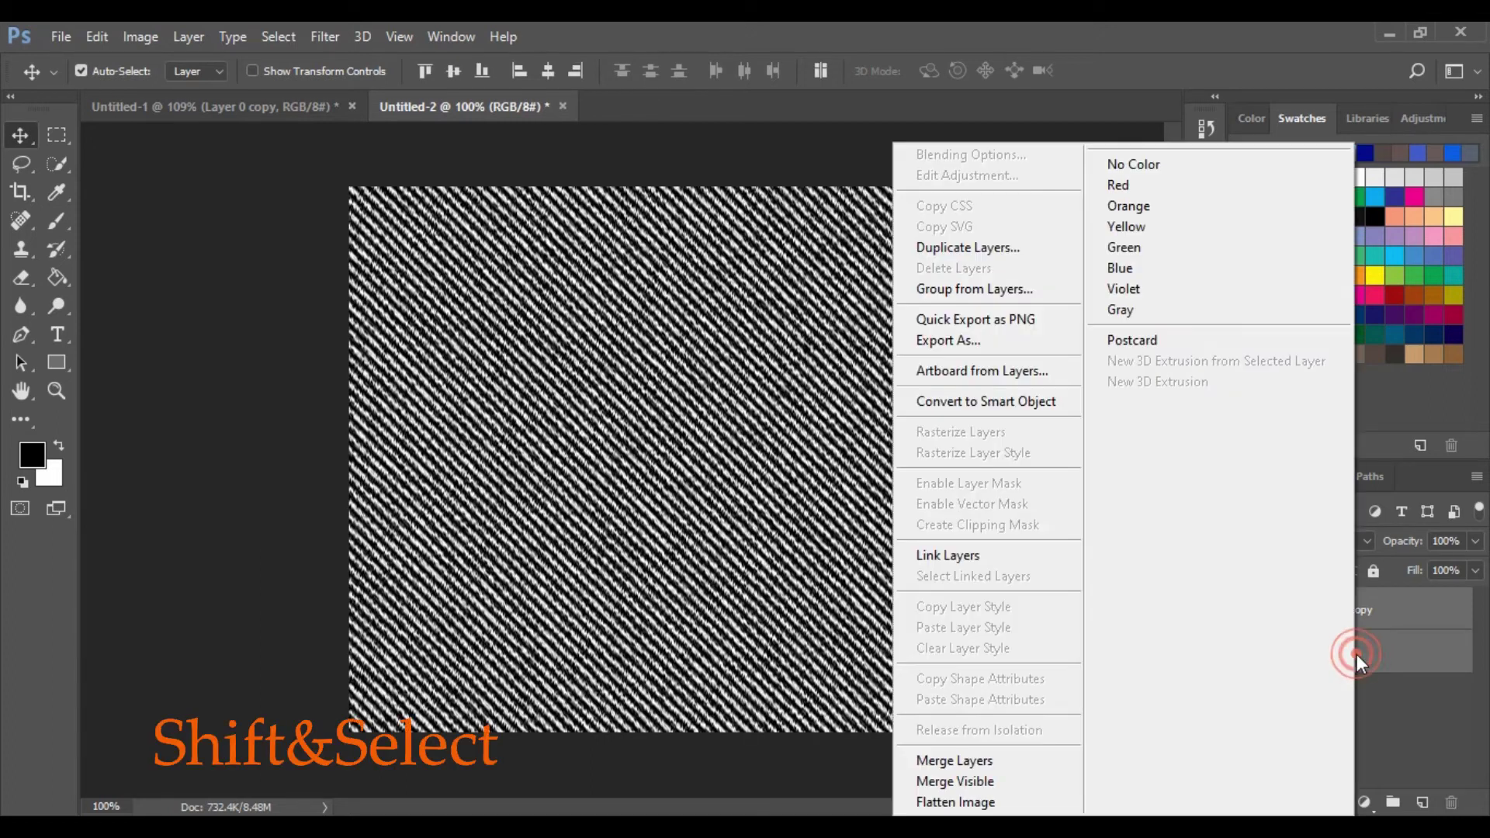
{"action": "left_click", "coordinate": [1021, 761]}
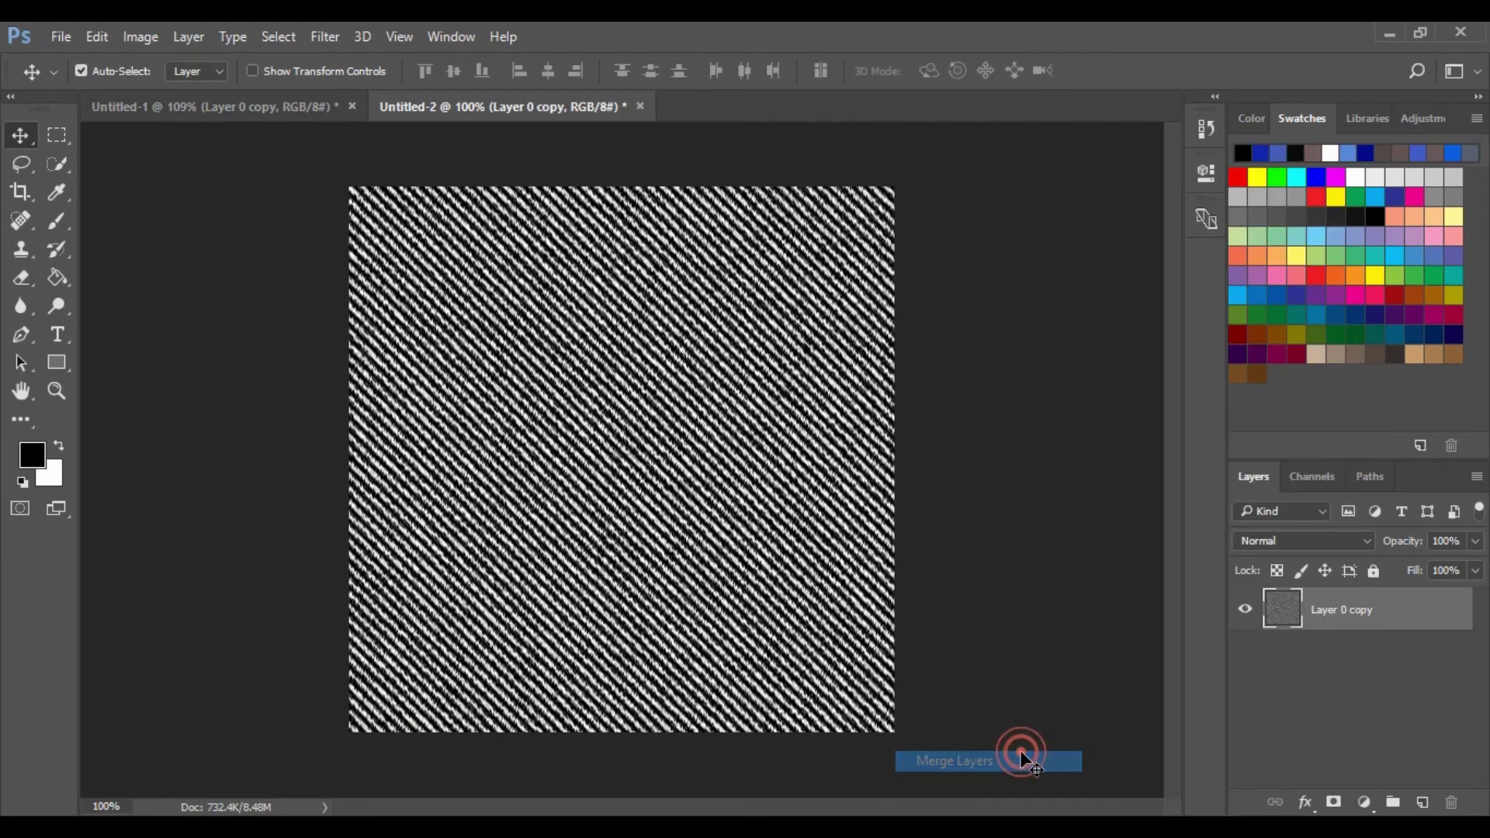
{"action": "left_click_drag", "start_coordinate": [1399, 623], "coordinate": [1422, 804]}
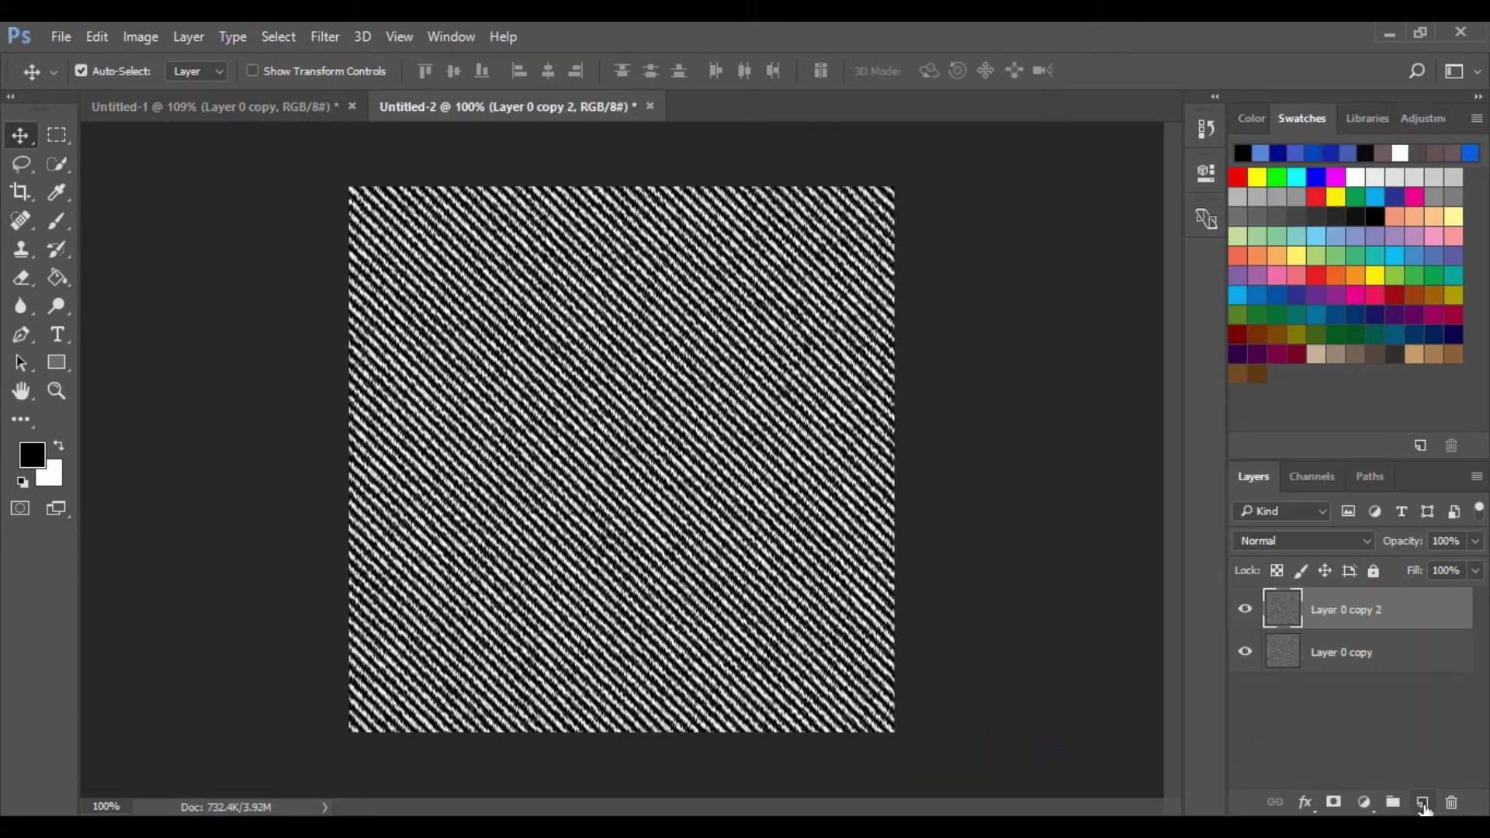
Set the foreground colour to PANTONE 2728 C from the Color Libraries.
{"action": "left_click", "coordinate": [32, 458]}
{"action": "left_click", "coordinate": [999, 356]}
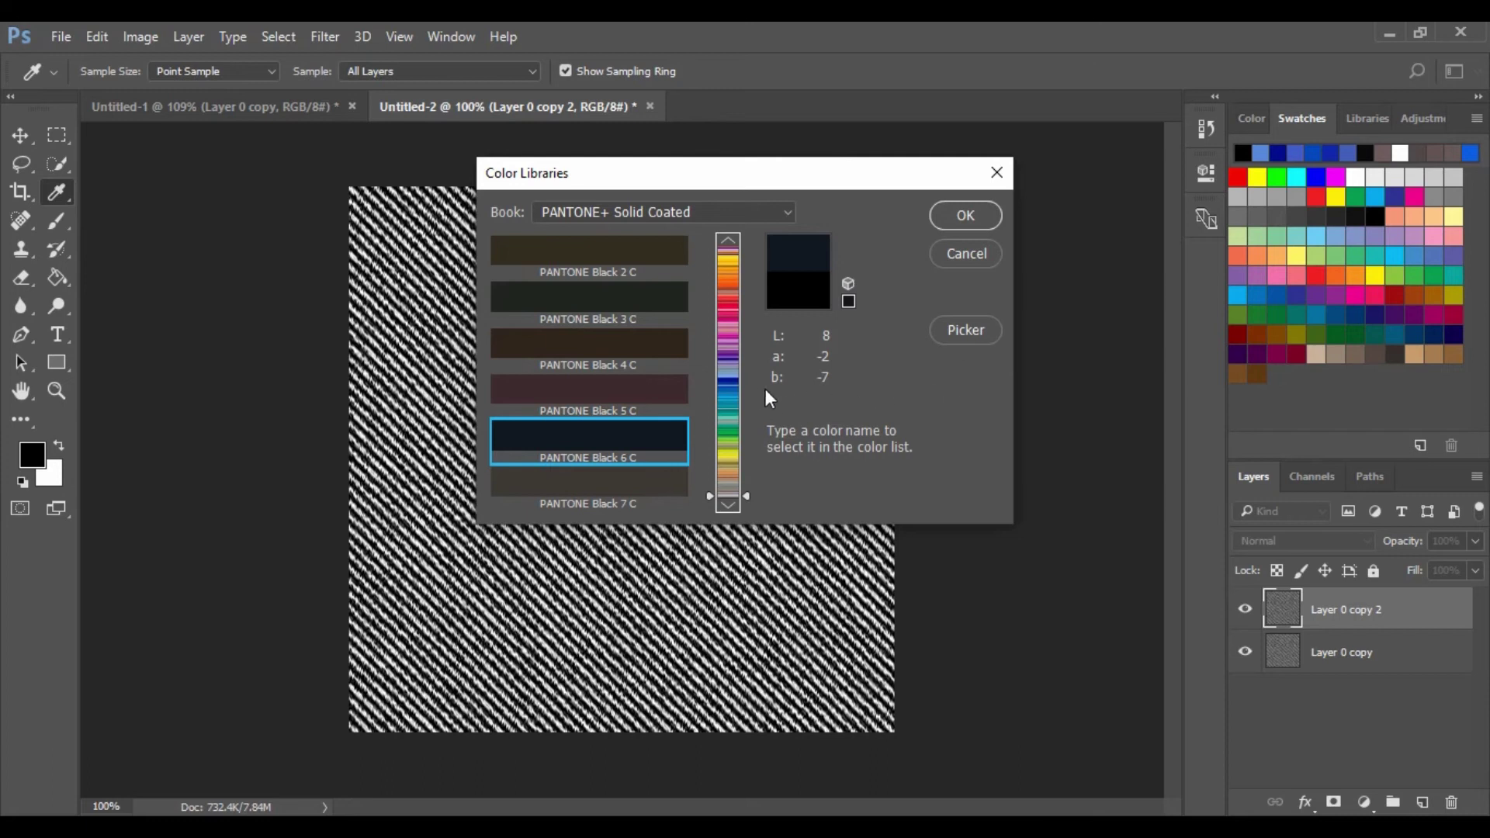
{"action": "left_click", "coordinate": [732, 378]}
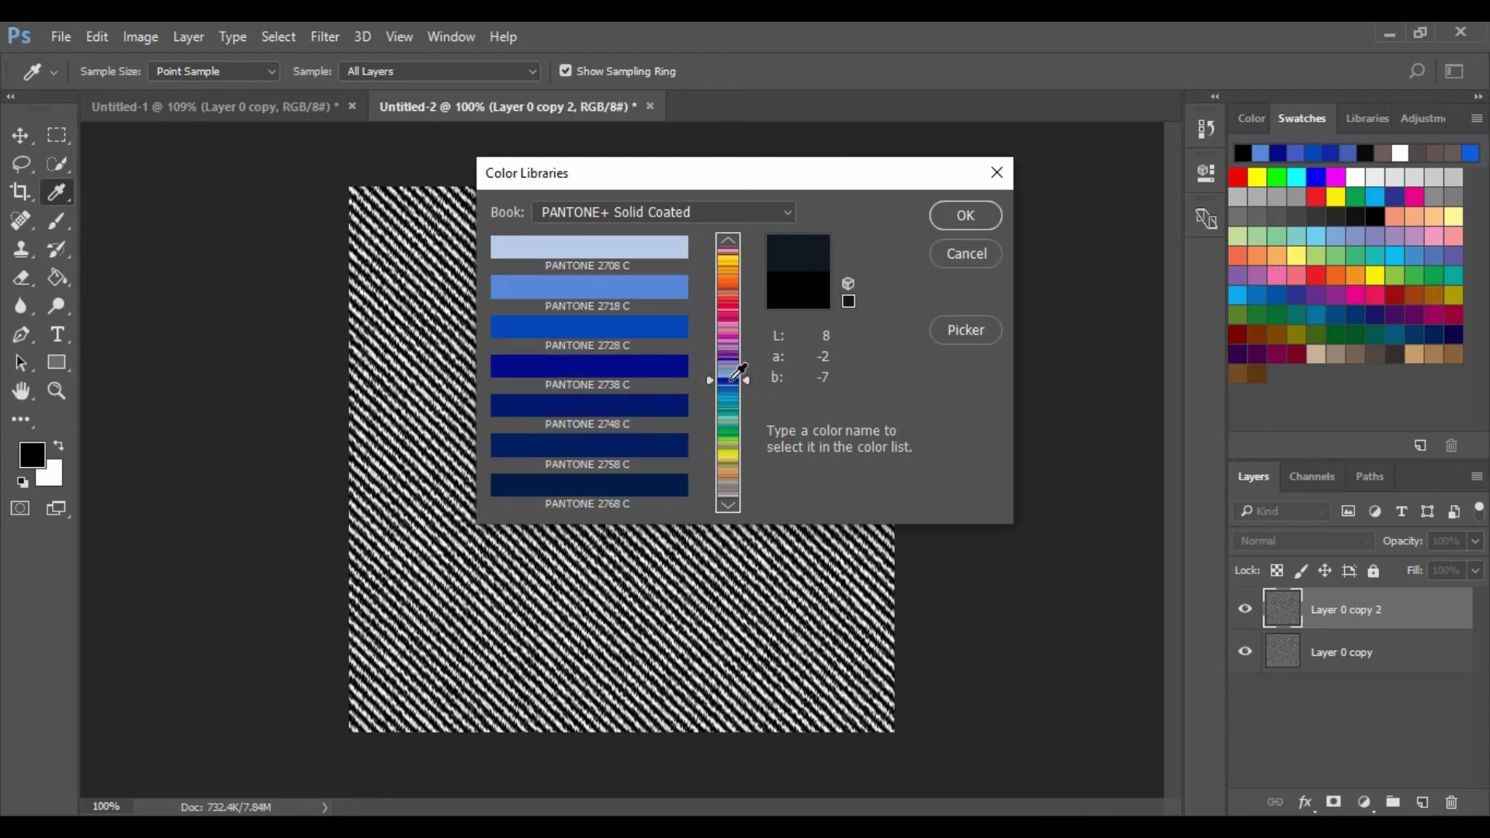
{"action": "left_click", "coordinate": [642, 334]}
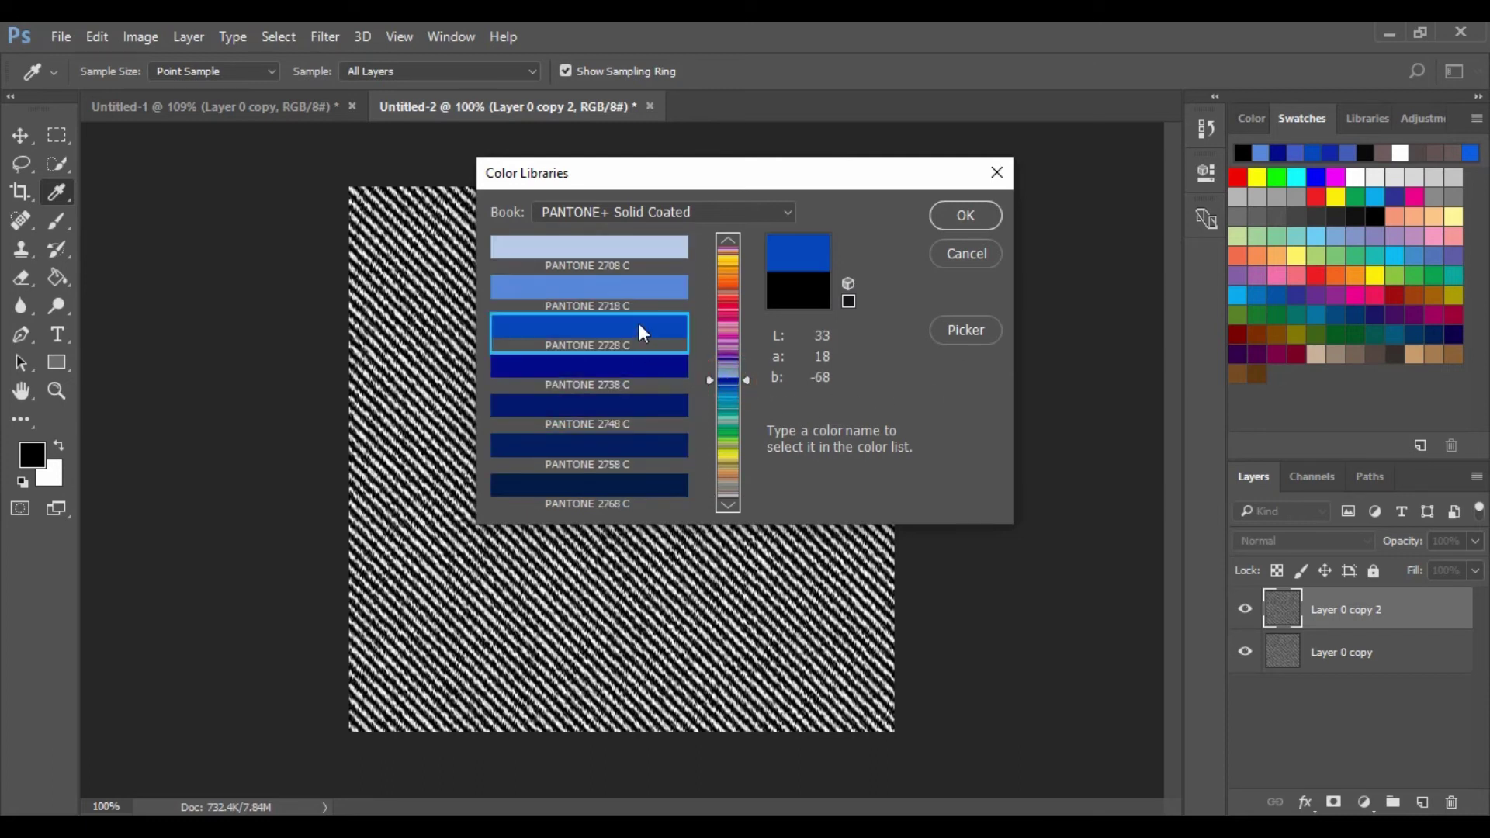
{"action": "left_click", "coordinate": [965, 220]}
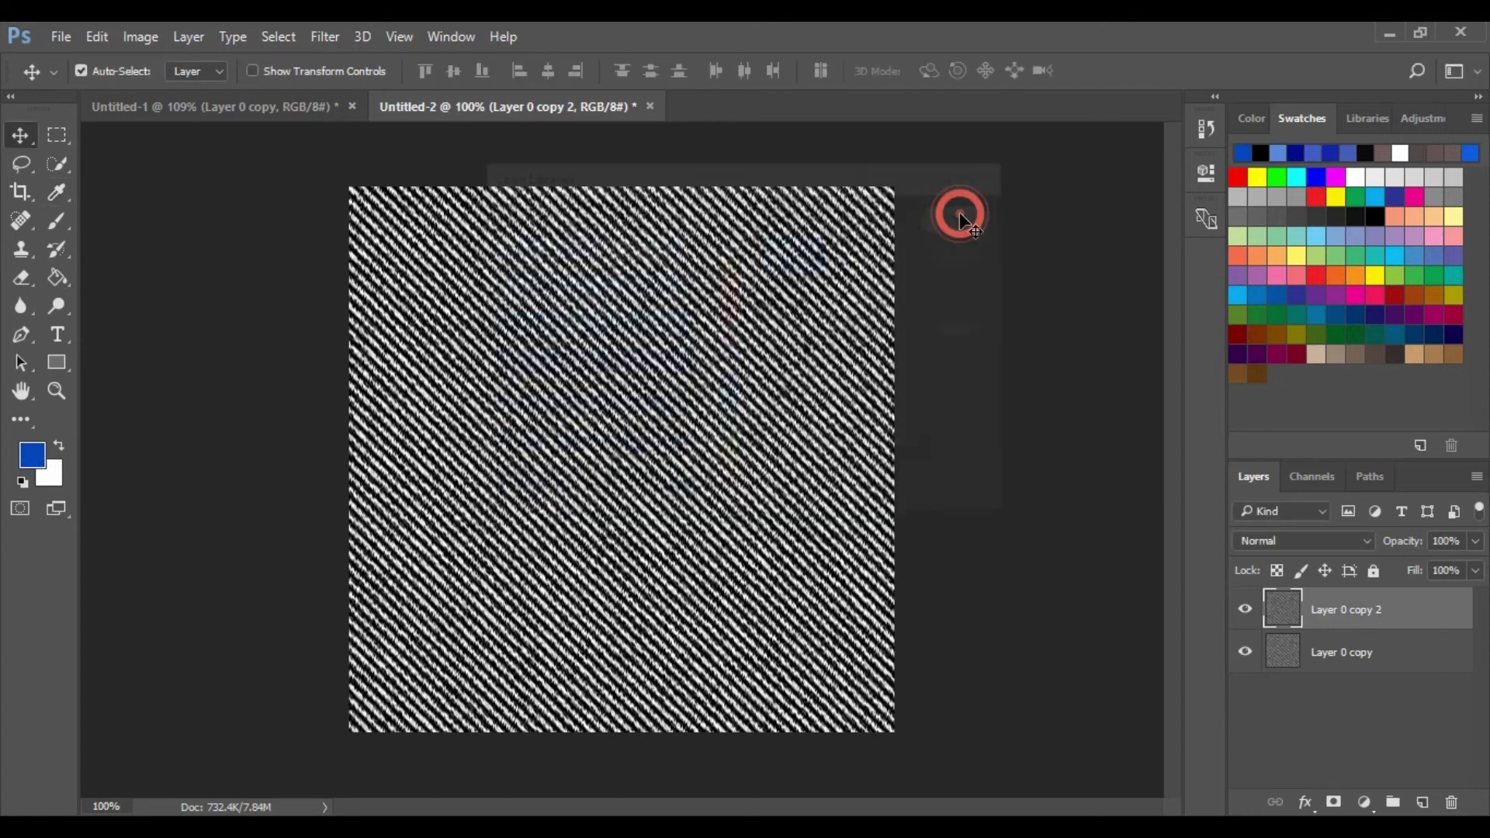
Fill Layer 0 copy 2 with the blue and set it to Multiply.
{"action": "key", "text": "alt+BackSpace"}
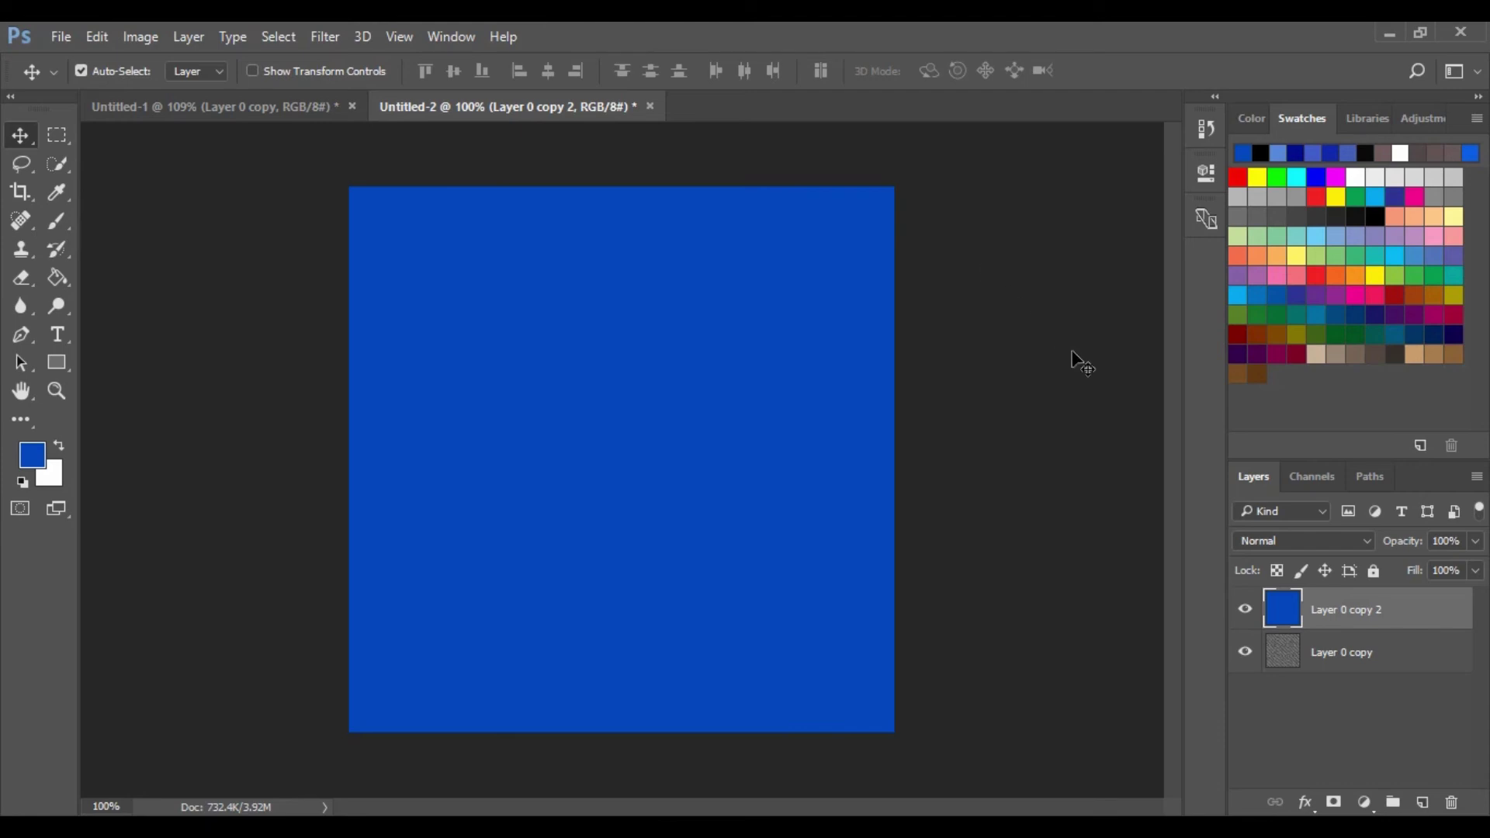
{"action": "left_click", "coordinate": [1357, 541]}
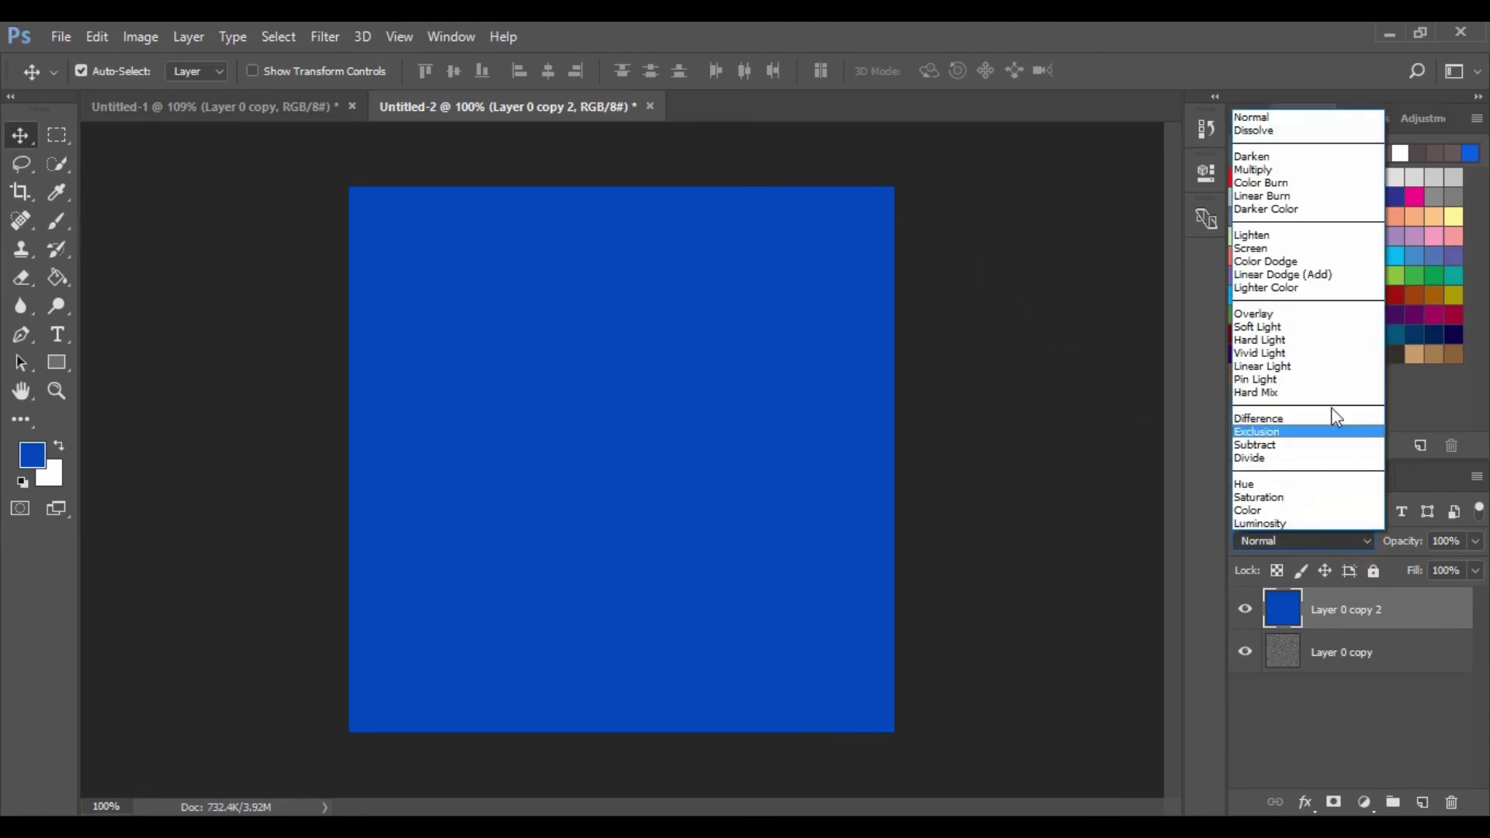
{"action": "left_click", "coordinate": [1323, 171]}
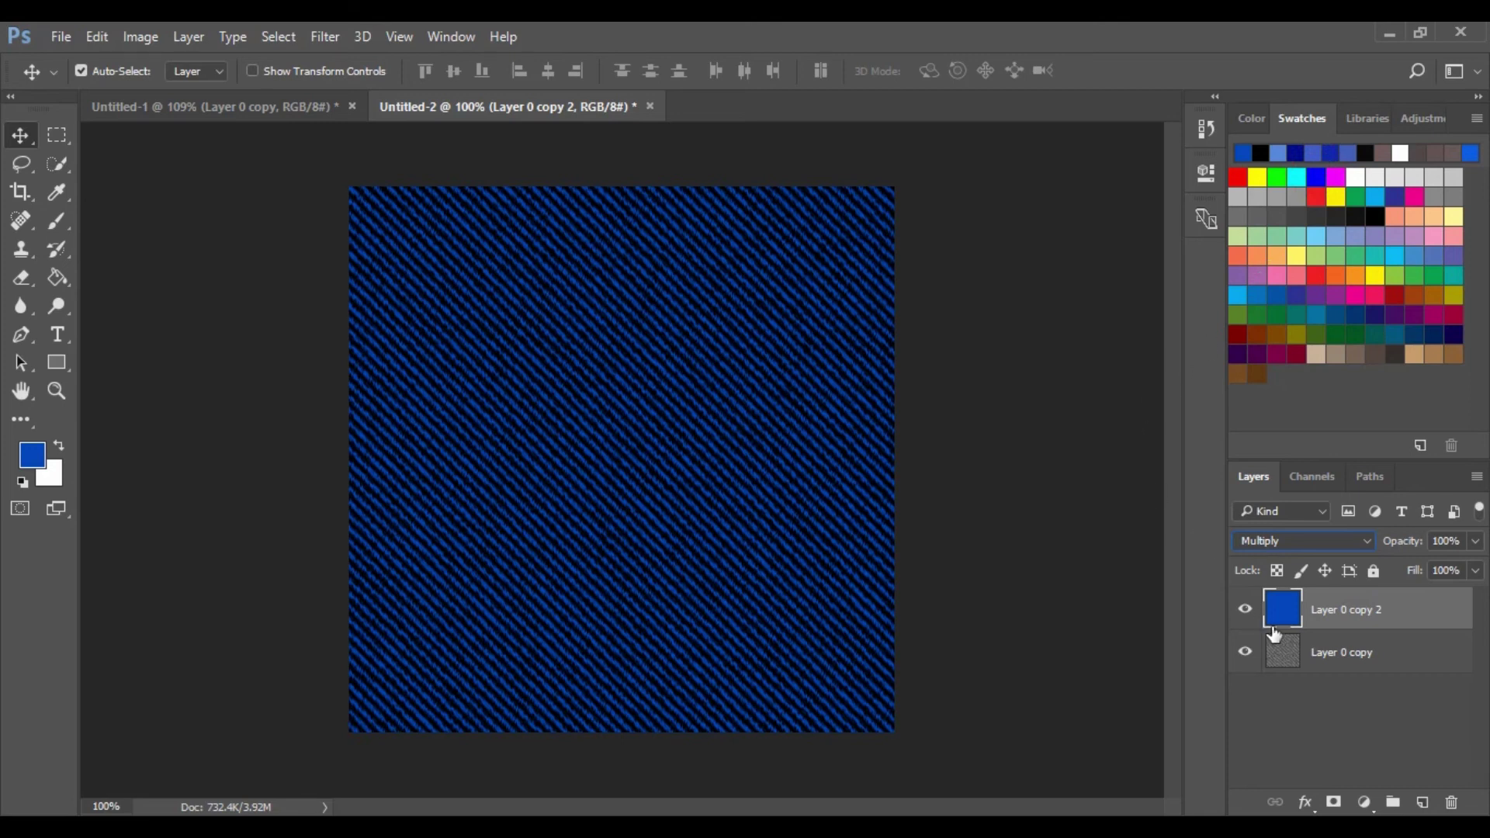
Merge the blue layer with the stripe layer into a single layer.
{"action": "left_click", "coordinate": [1358, 652], "text": "shift"}
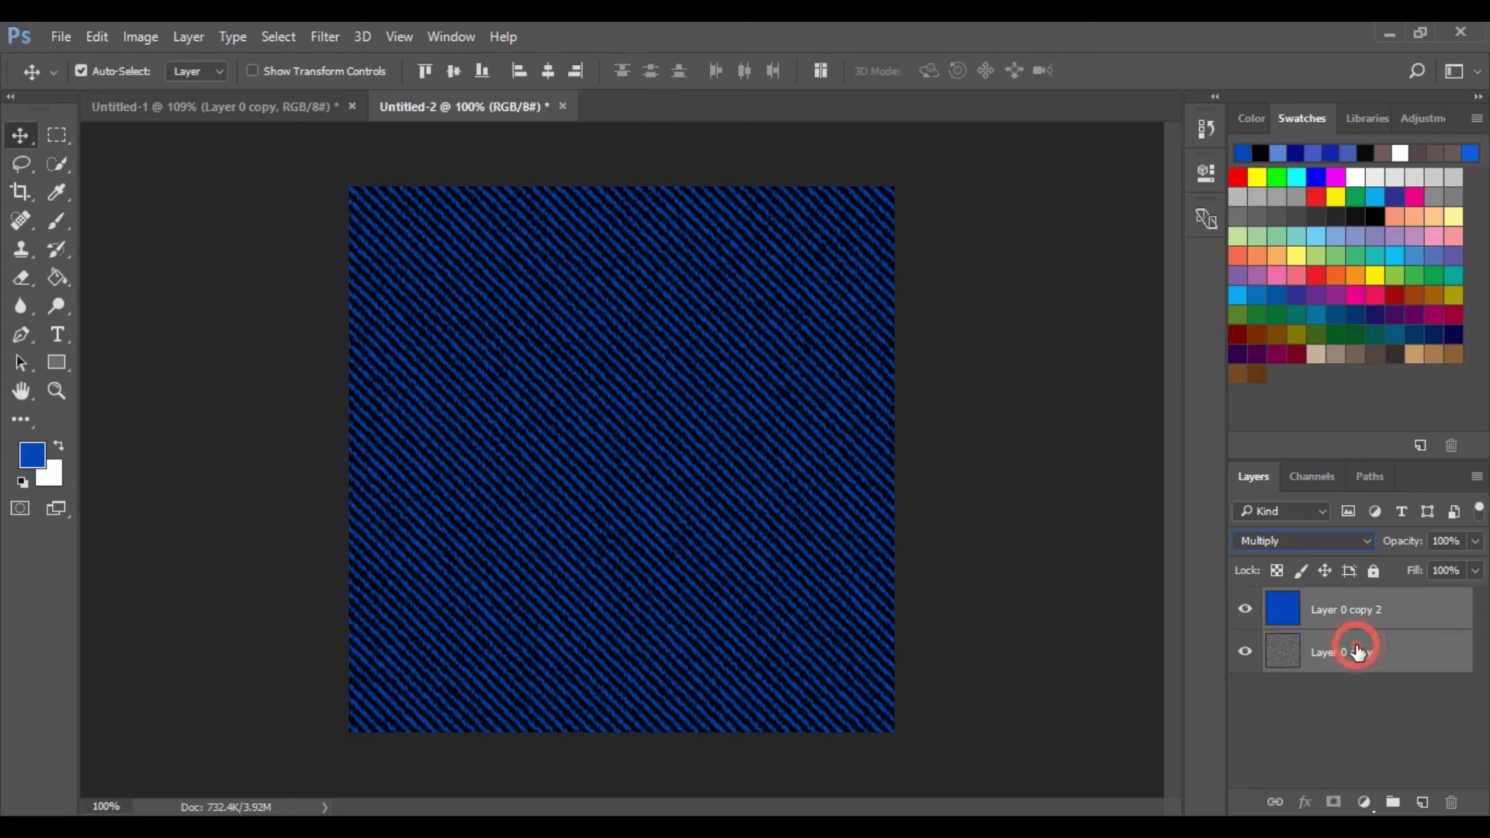
{"action": "right_click", "coordinate": [1357, 646]}
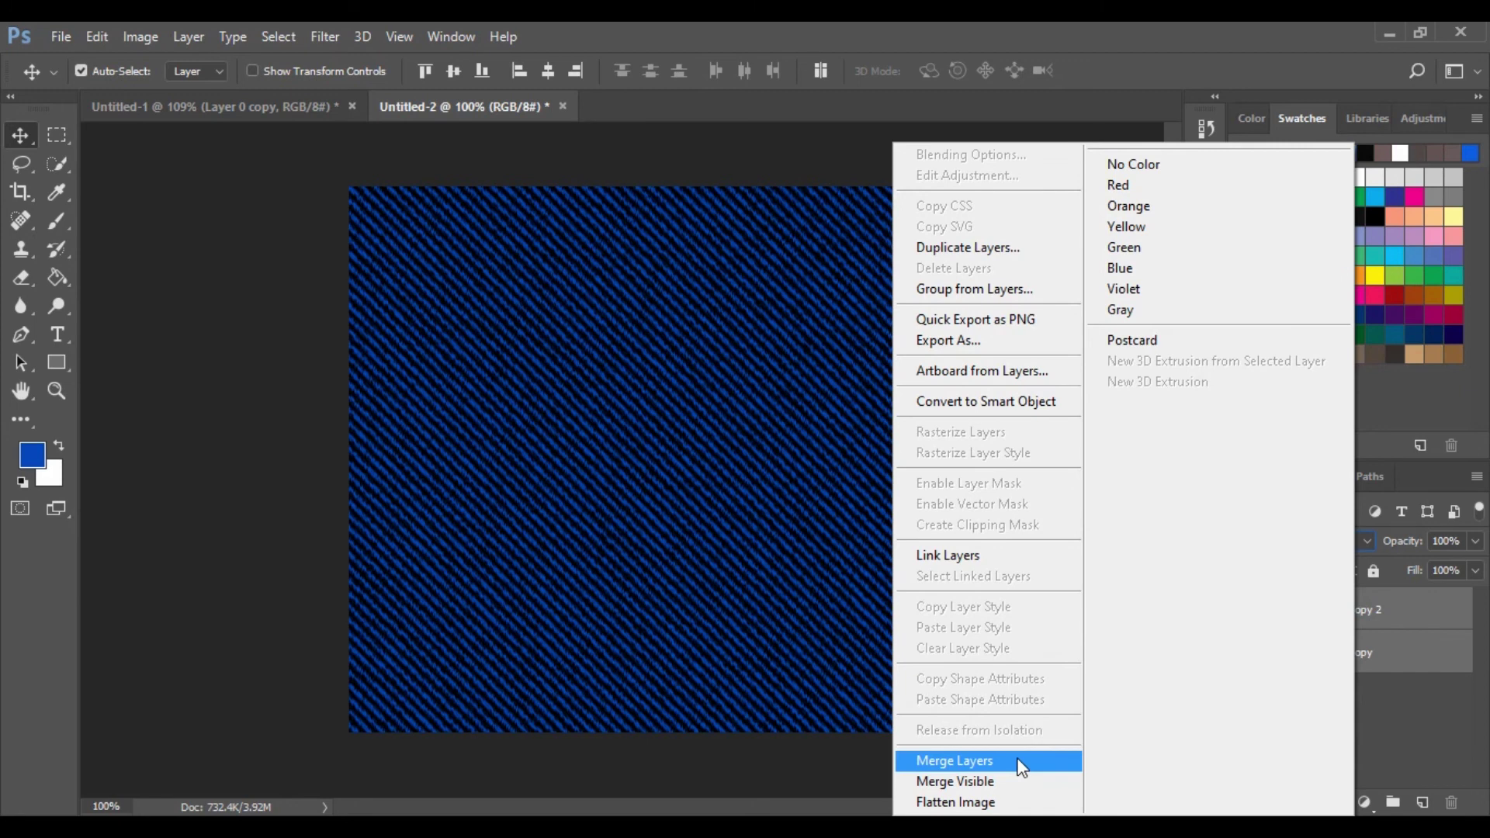
{"action": "left_click", "coordinate": [1018, 762]}
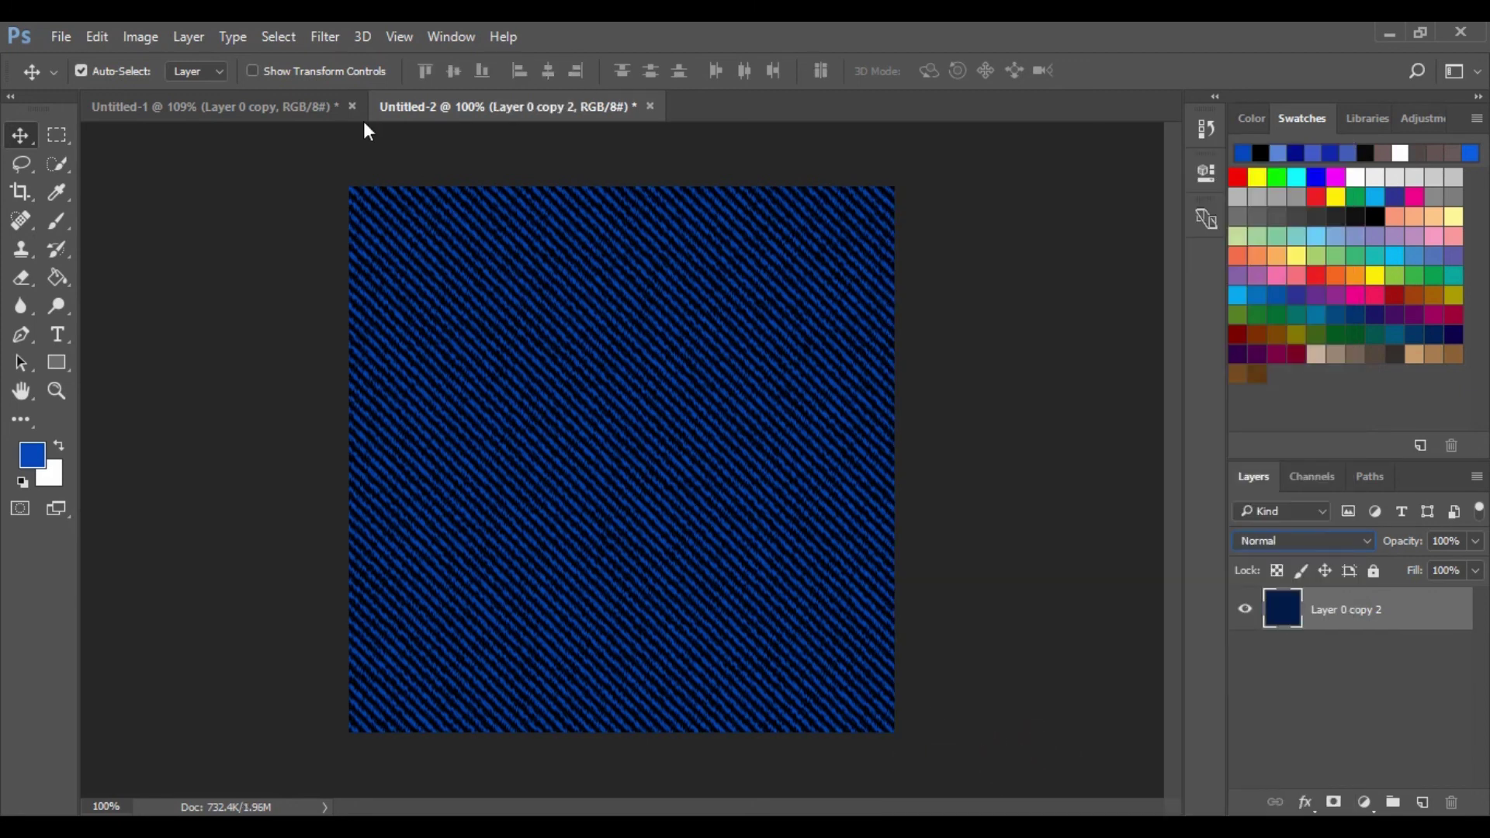
Apply a 1.1-pixel Gaussian Blur to the merged layer.
{"action": "left_click", "coordinate": [325, 41]}
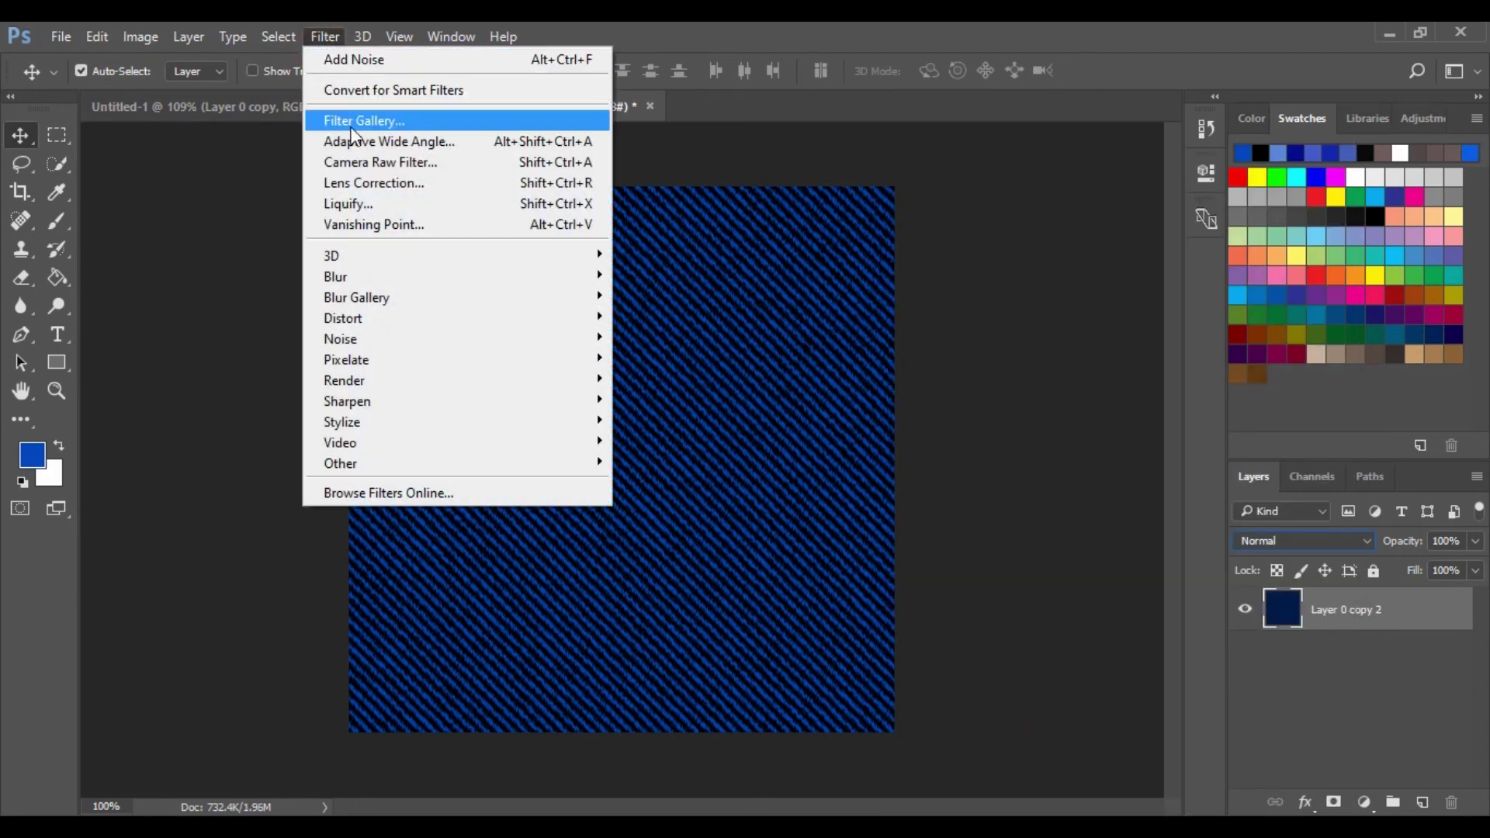
{"action": "mouse_move", "coordinate": [454, 276]}
{"action": "left_click", "coordinate": [659, 356]}
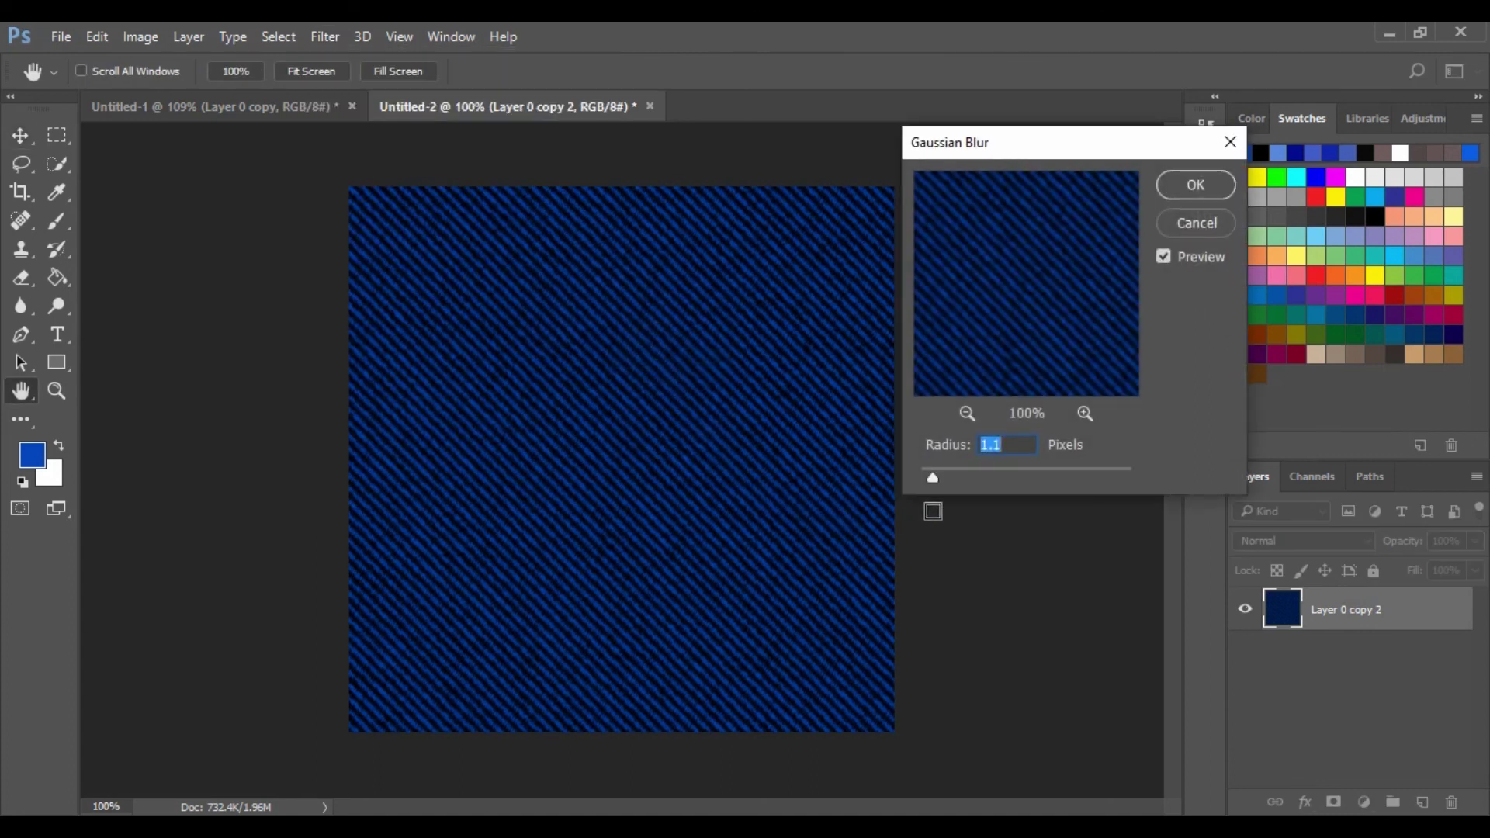
{"action": "left_click", "coordinate": [1195, 186]}
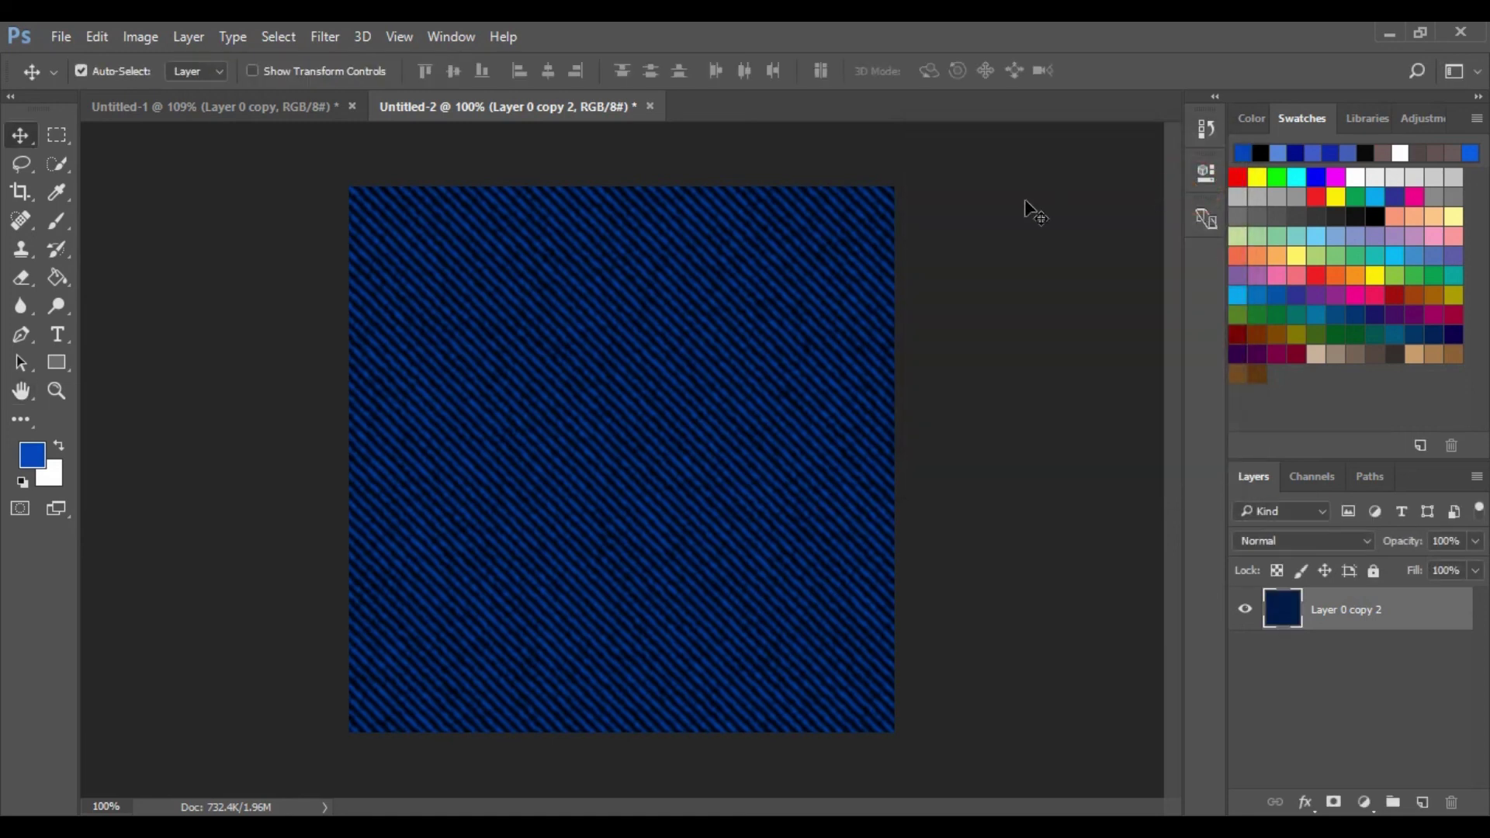
Apply Add Noise at 7.73%, Gaussian and Monochromatic, over the blurred blue stripes.
{"action": "left_click", "coordinate": [326, 37]}
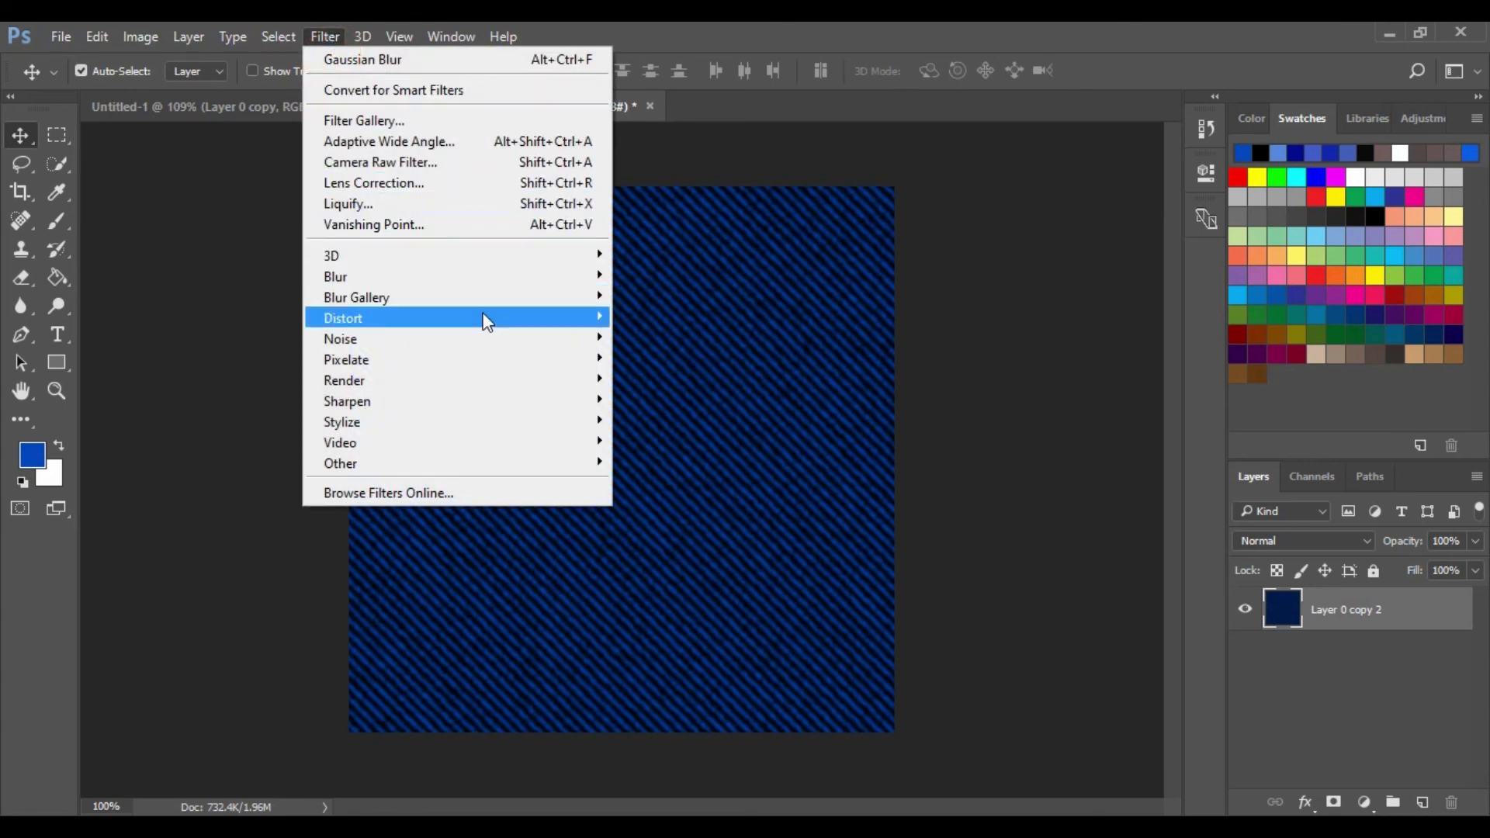
{"action": "mouse_move", "coordinate": [340, 339]}
{"action": "left_click", "coordinate": [634, 337]}
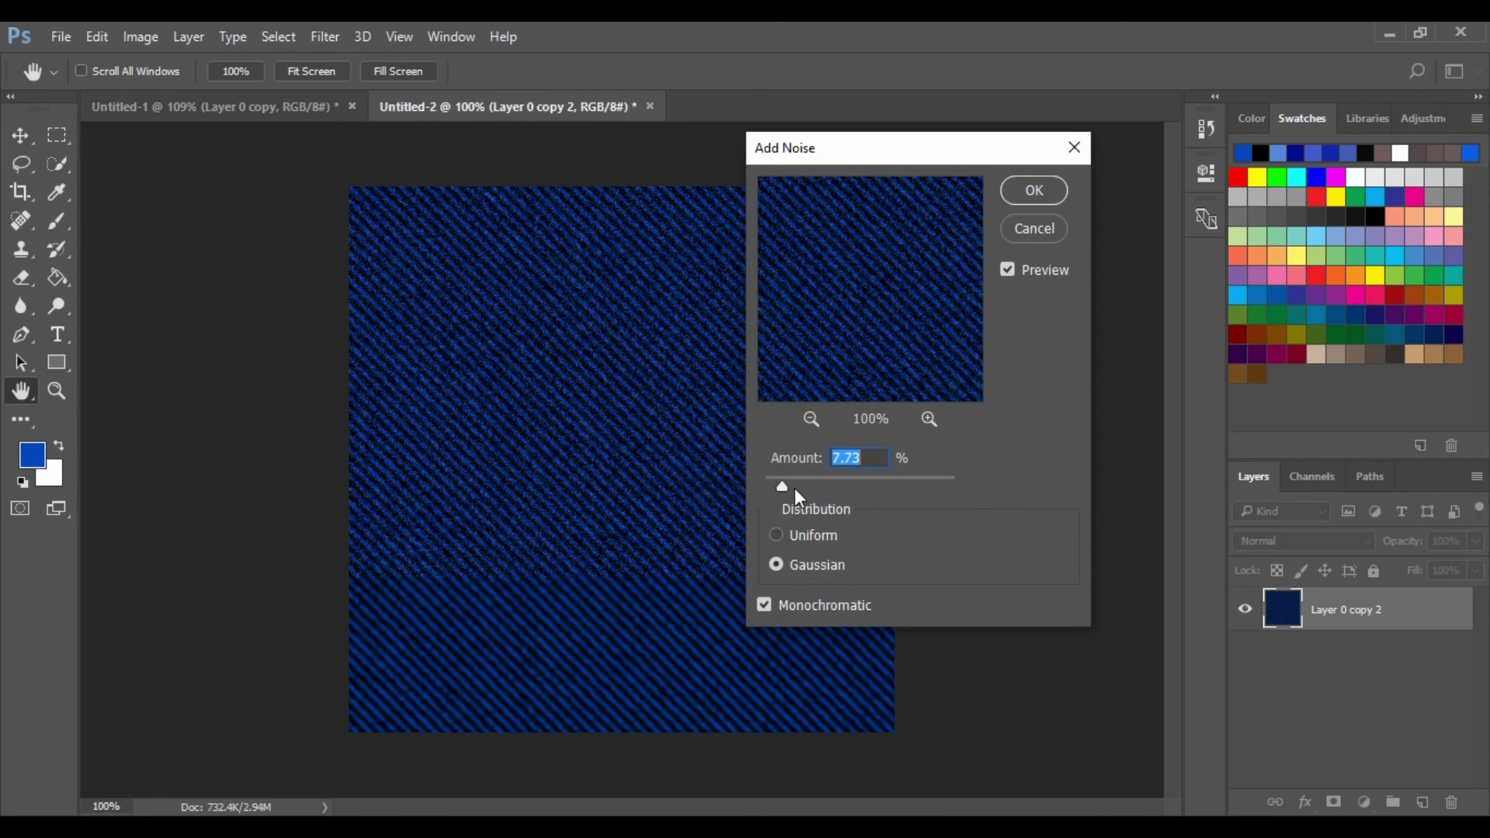
{"action": "left_click", "coordinate": [1029, 189]}
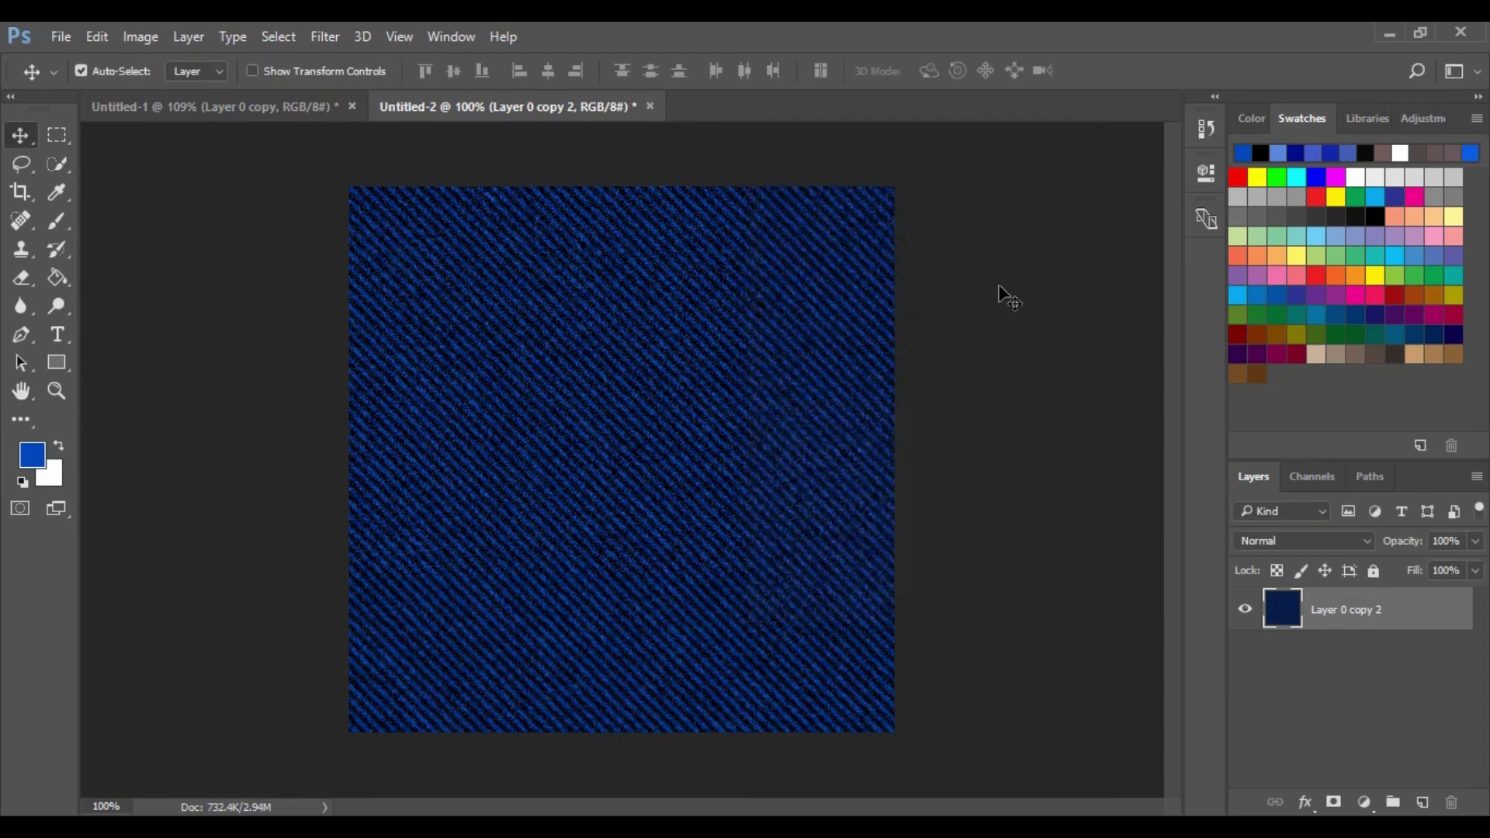